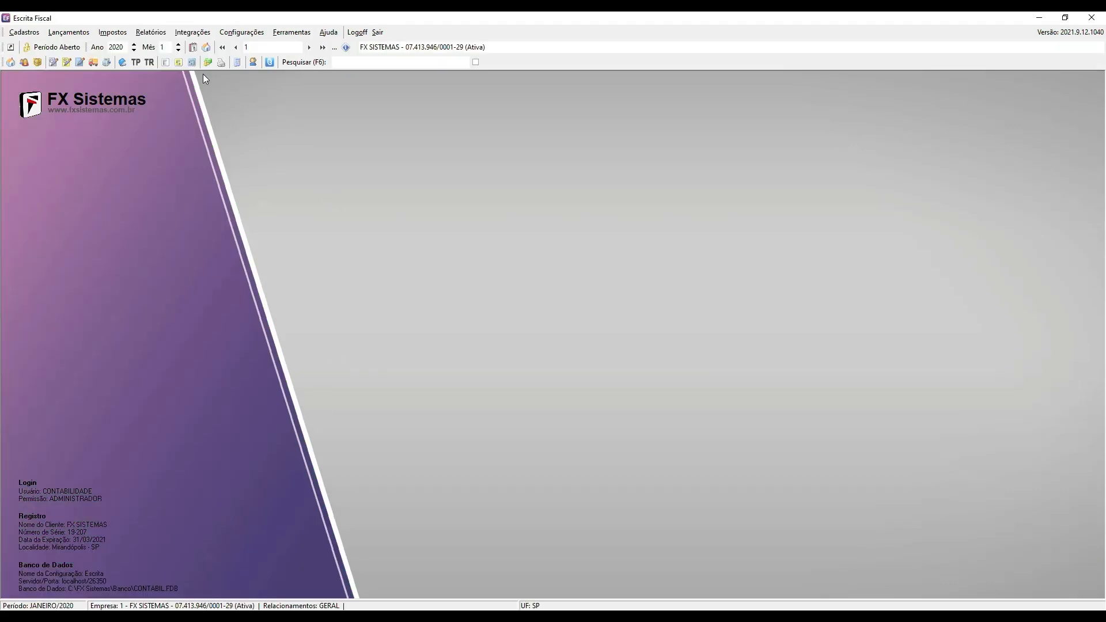
# - Open the Sped Contábil Fiscal (ECF) generation form in Escrita Fiscal
pyautogui.click(192, 32)
pyautogui.moveTo(271, 185)
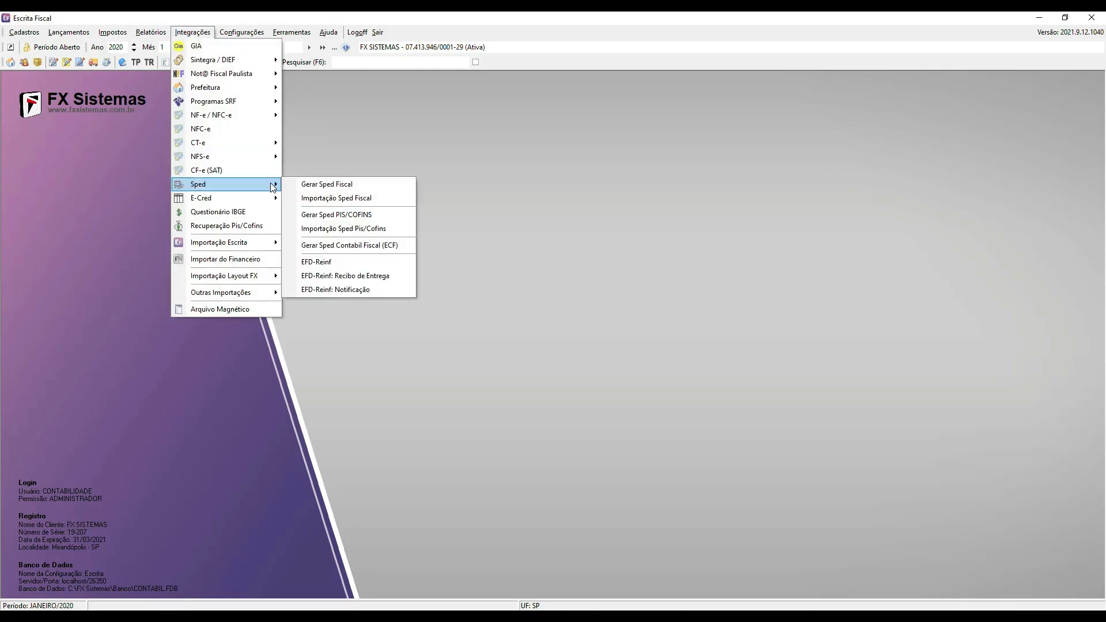
pyautogui.click(372, 246)
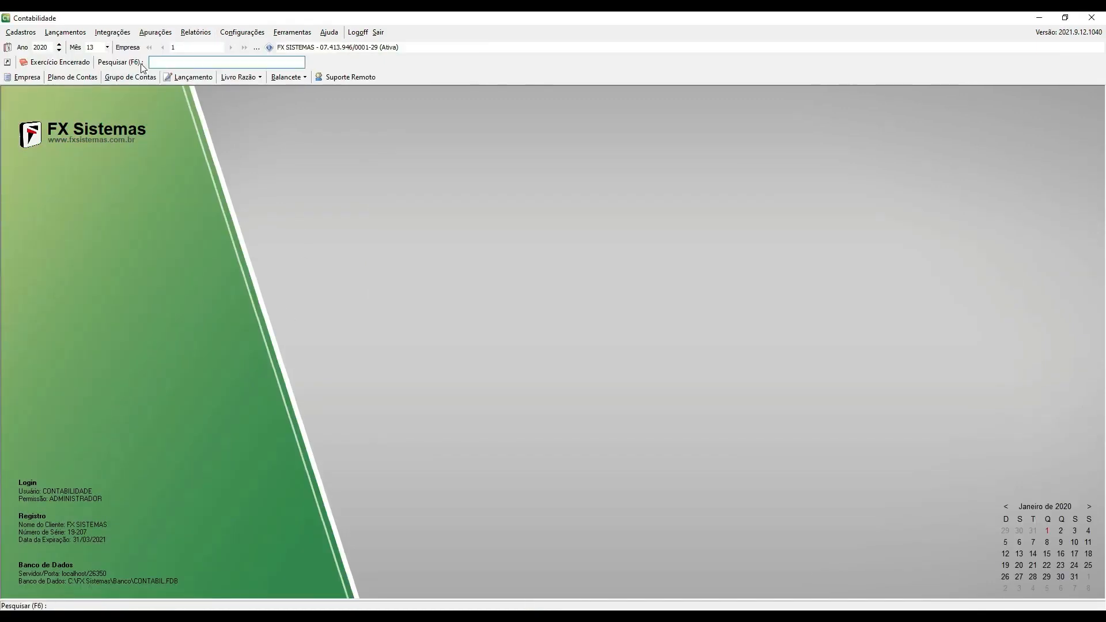
# - In Contabilidade, open the export form for Arquivo ECF - Escrituração Contábil Fiscal
pyautogui.click(112, 32)
pyautogui.moveTo(246, 106)
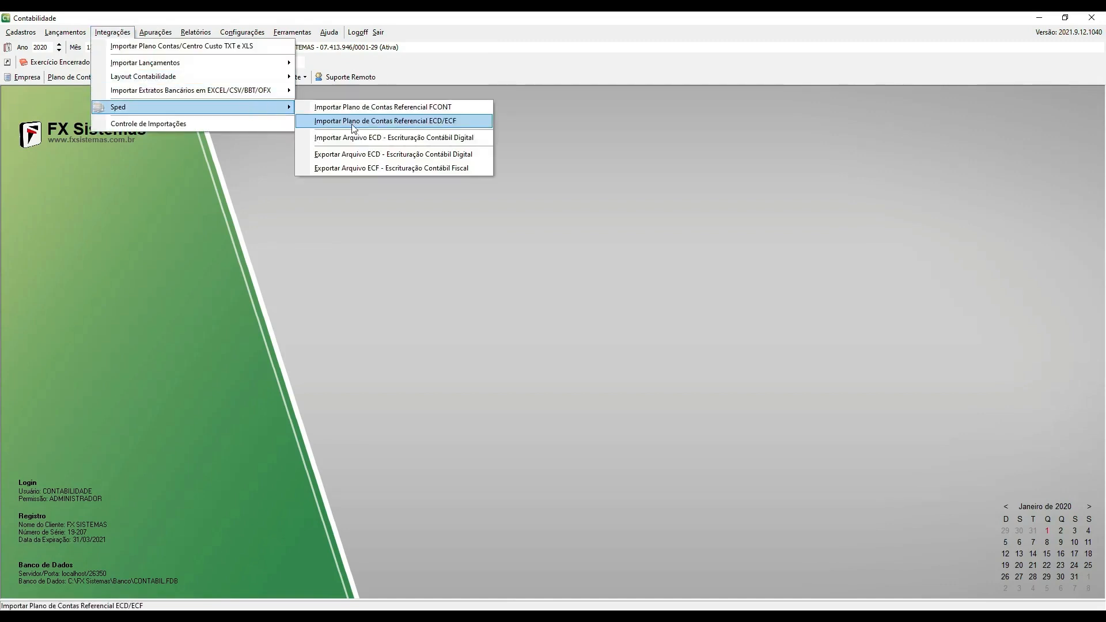
pyautogui.click(384, 171)
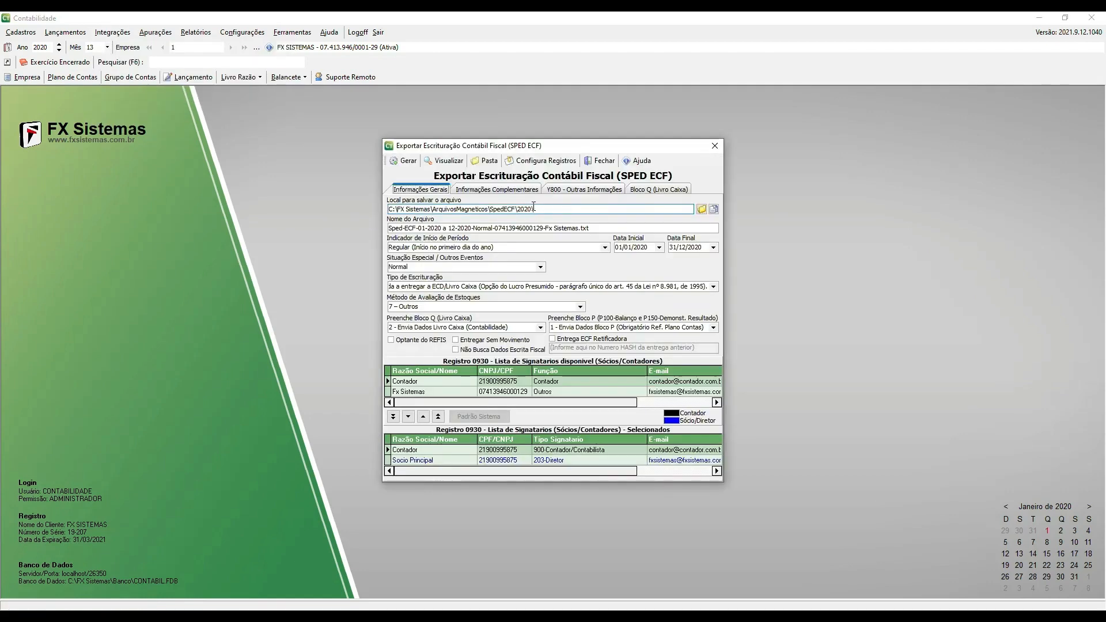
# - Switch to Escrita Fiscal to compare its SPED ECF export form, and return to Contabilidade
pyautogui.click(213, 617)
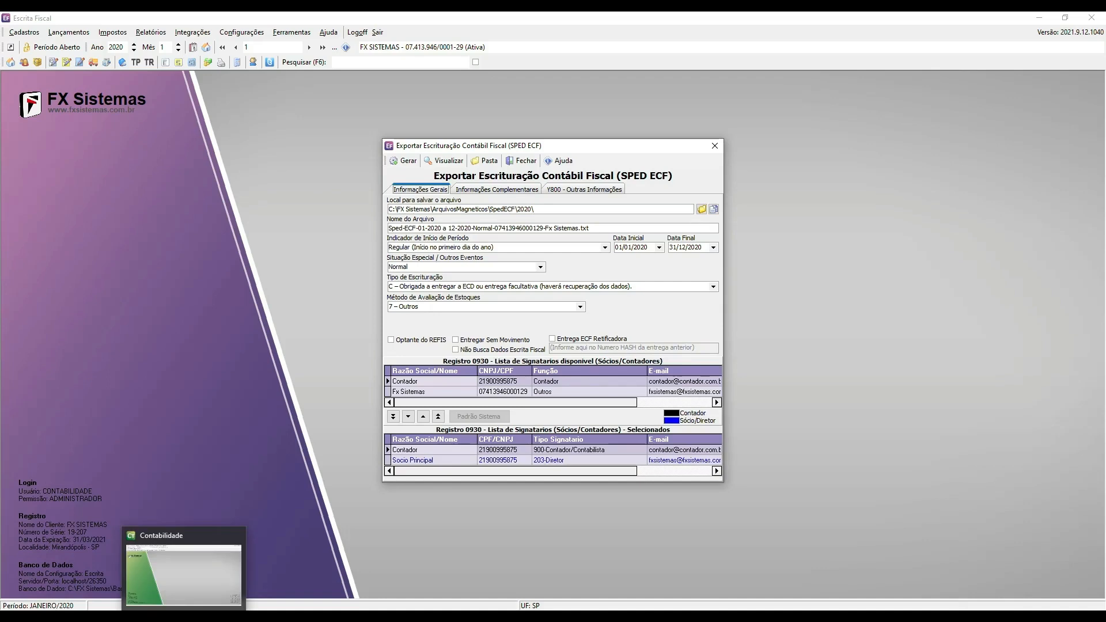
pyautogui.click(187, 616)
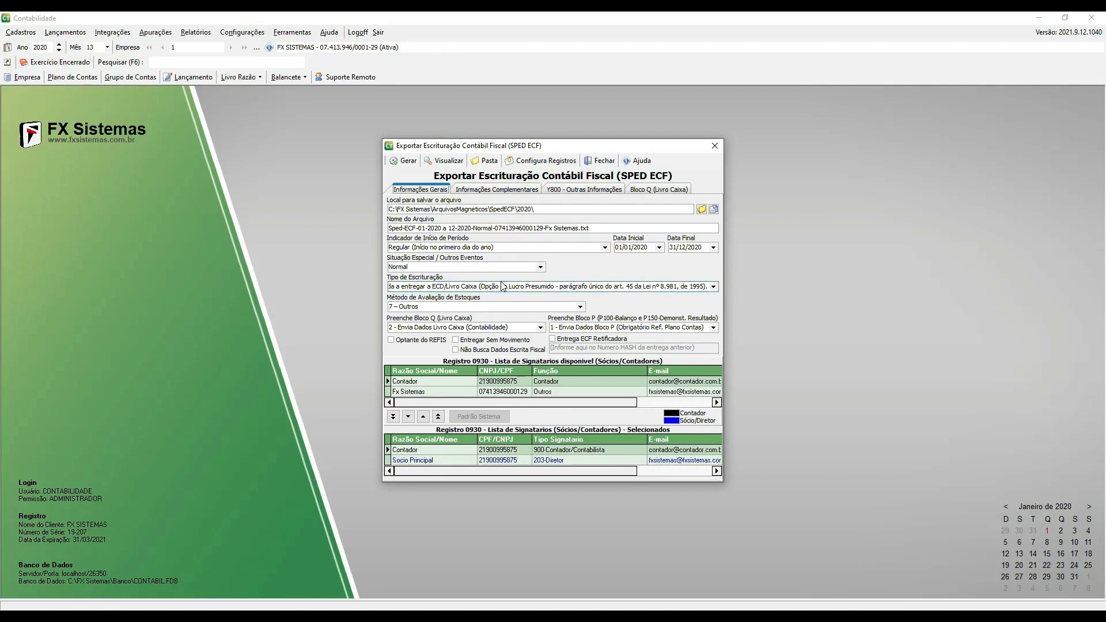
# - Set Tipo de Escrituração to "L – Não obrigada a entregar a ECD/Livro Caixa" and Método de Avaliação de Estoques to "7 – Outros"
pyautogui.click(713, 286)
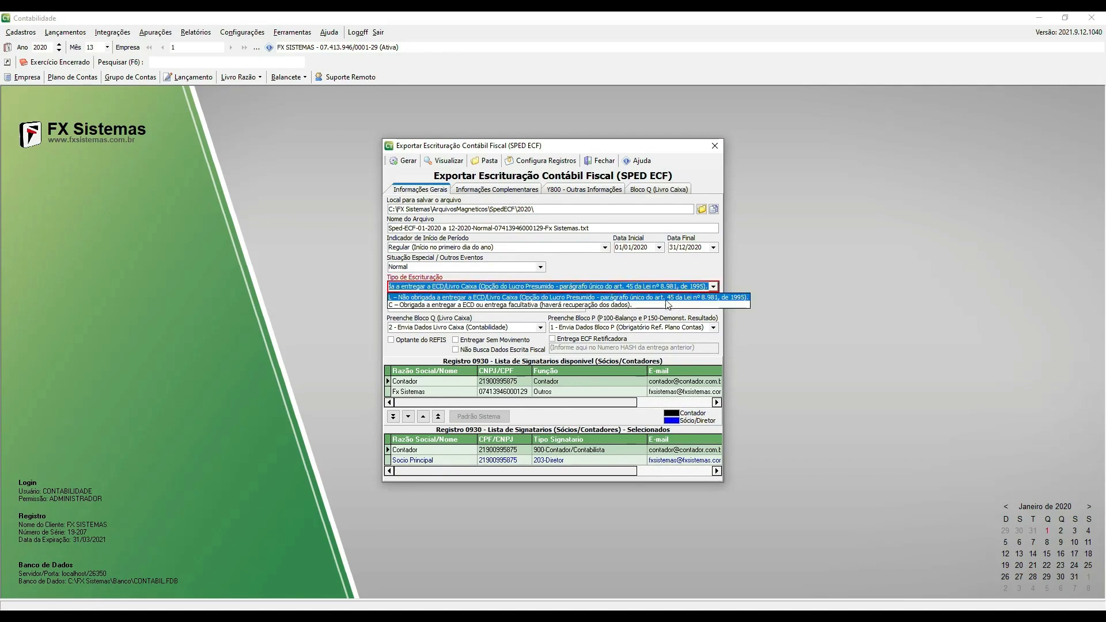
pyautogui.click(477, 305)
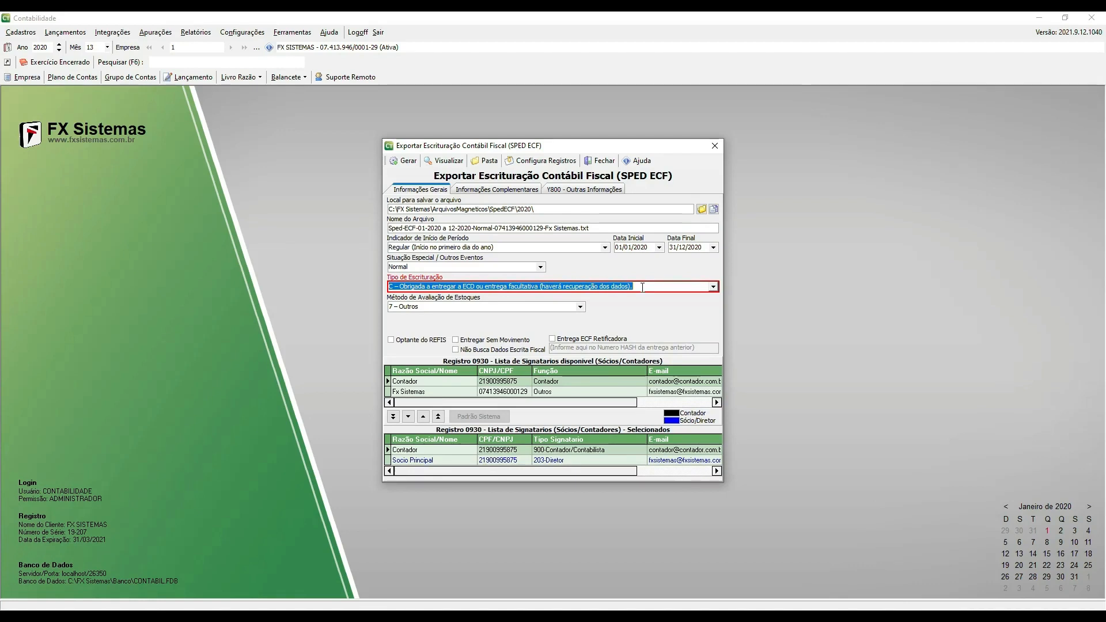
pyautogui.click(713, 287)
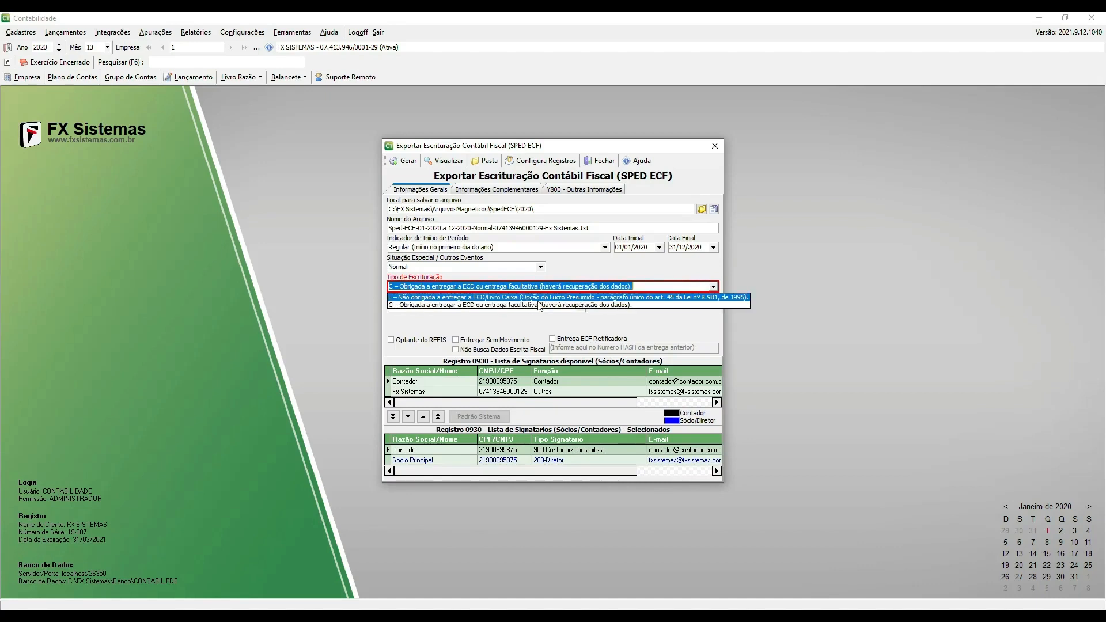
pyautogui.click(493, 298)
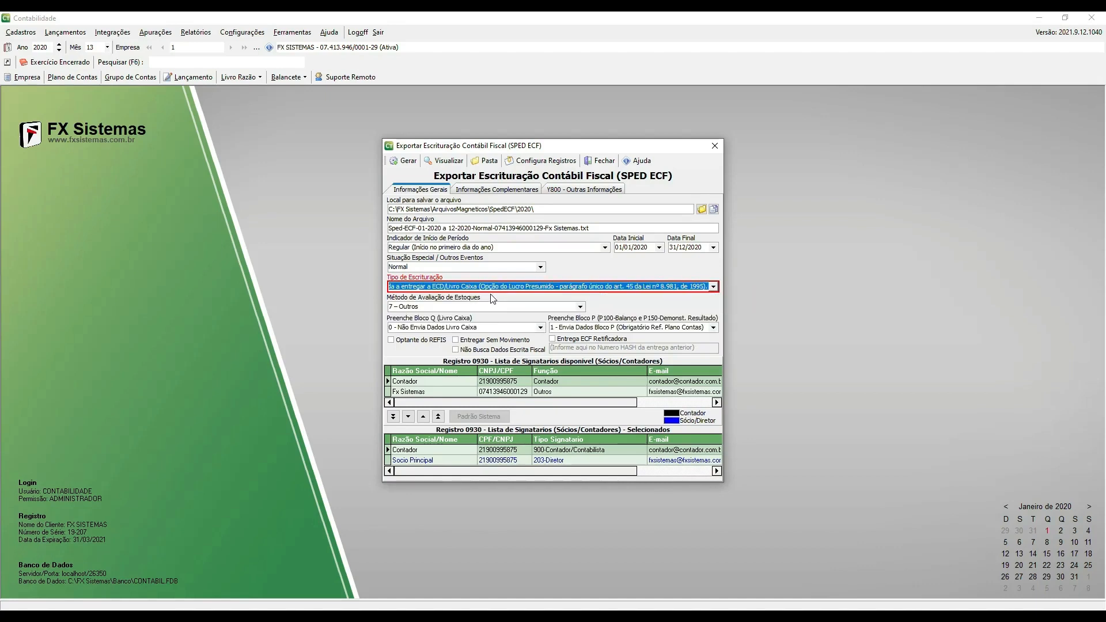
pyautogui.click(421, 286)
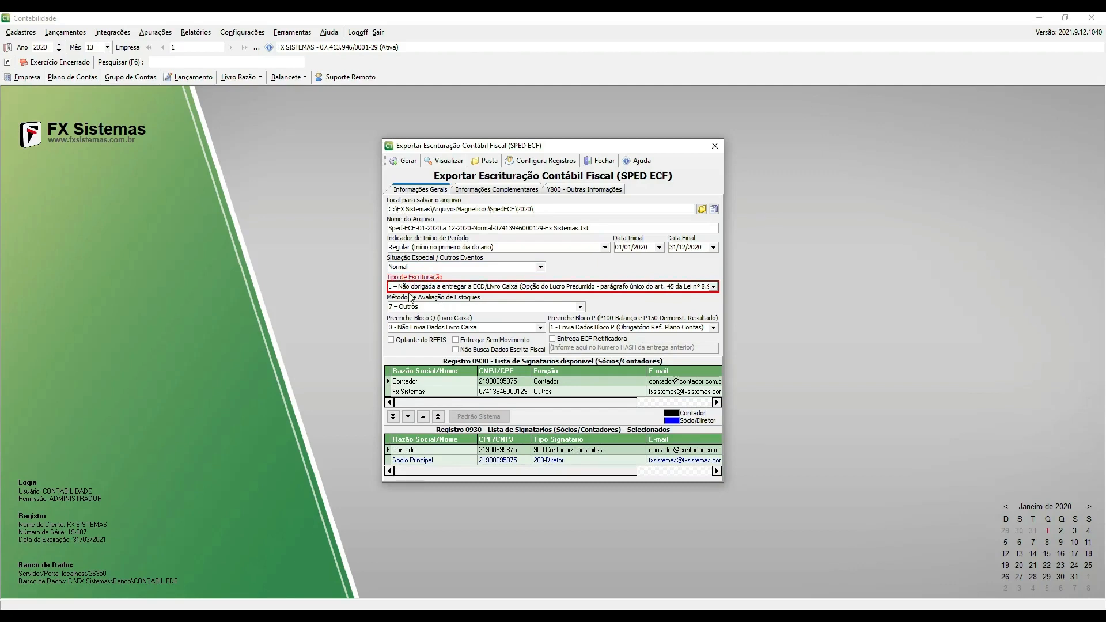
pyautogui.click(581, 306)
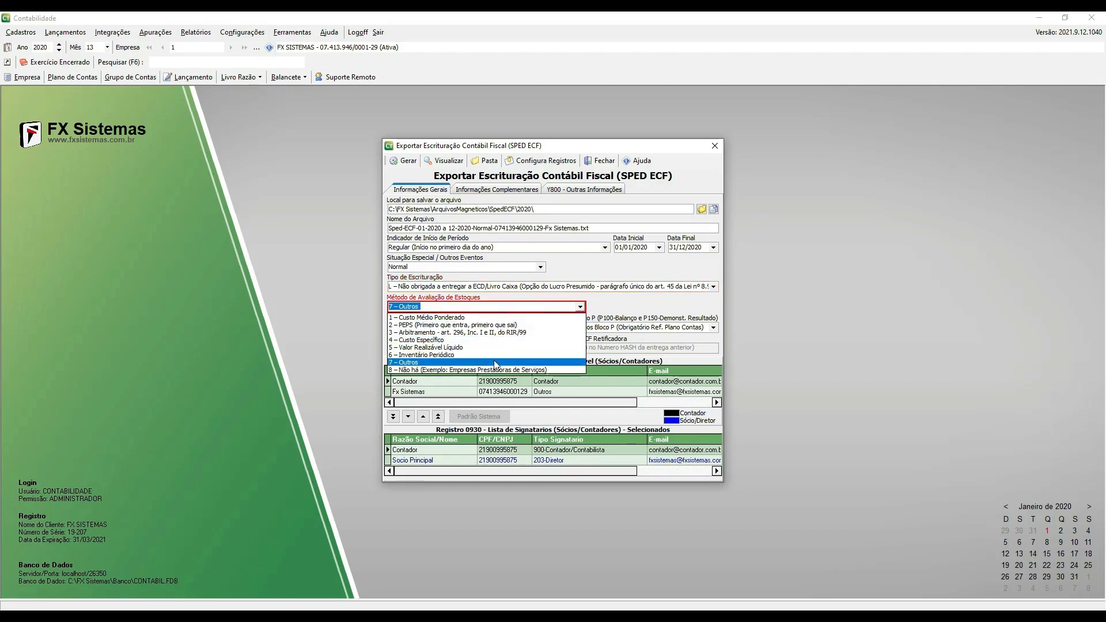
pyautogui.click(492, 363)
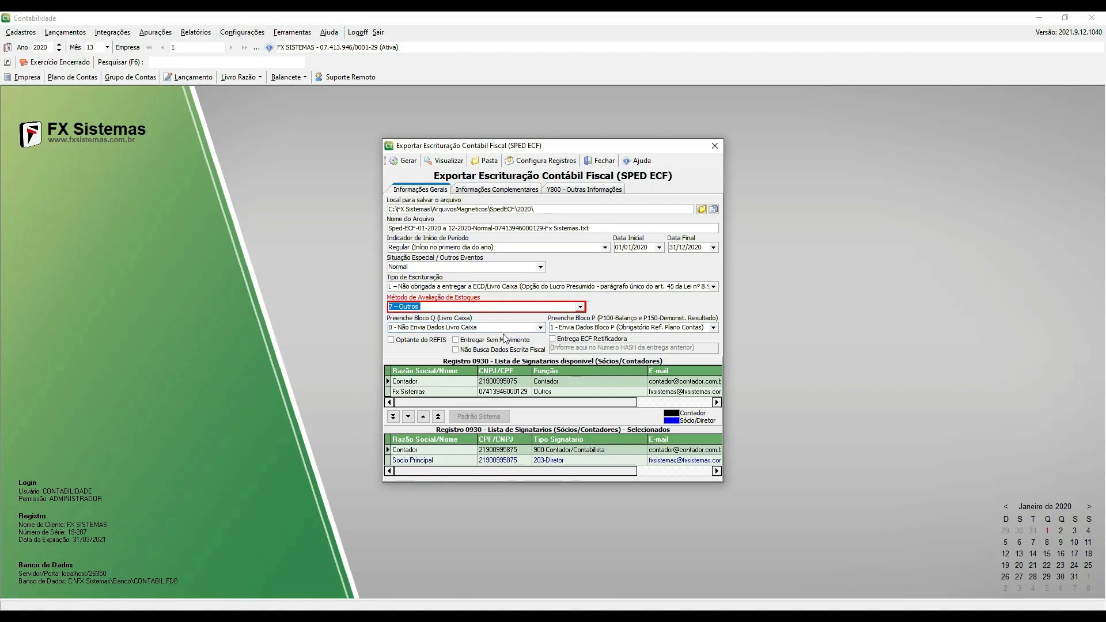
# - Set Preenche Bloco Q (Livro Caixa) to "1 - Envia Dados Livro Caixa (Escrita Fiscal)"
pyautogui.click(506, 327)
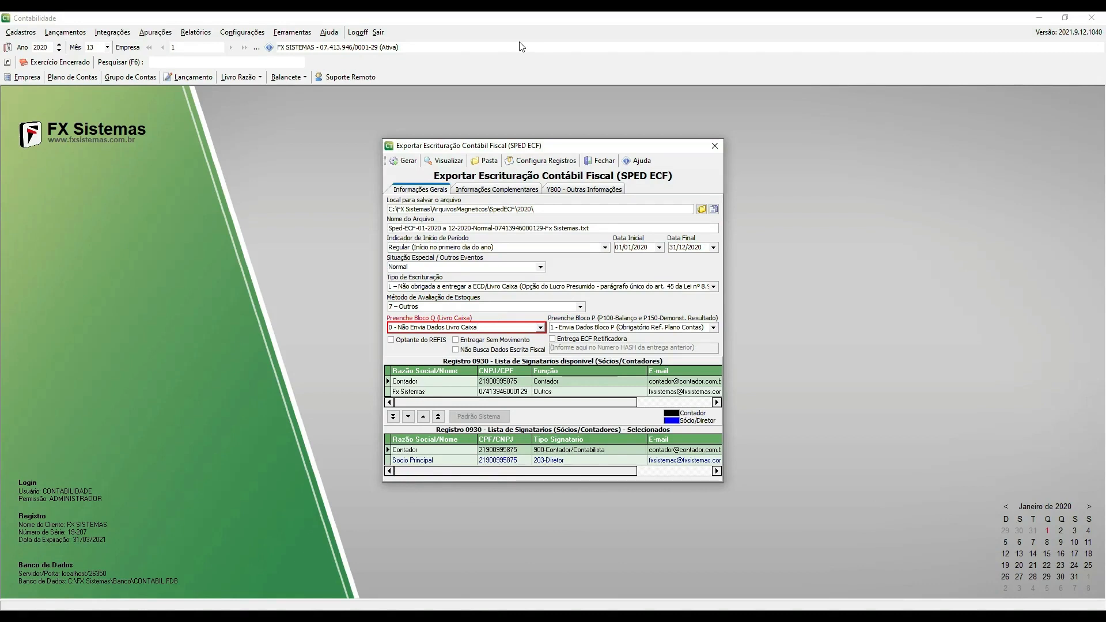
pyautogui.click(542, 328)
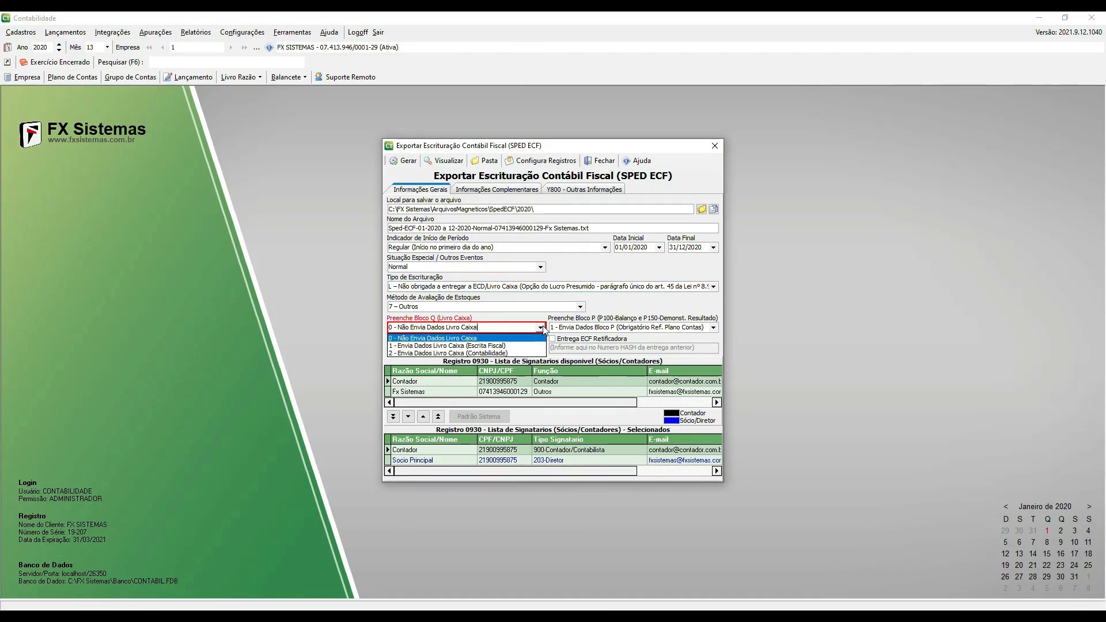
pyautogui.click(505, 346)
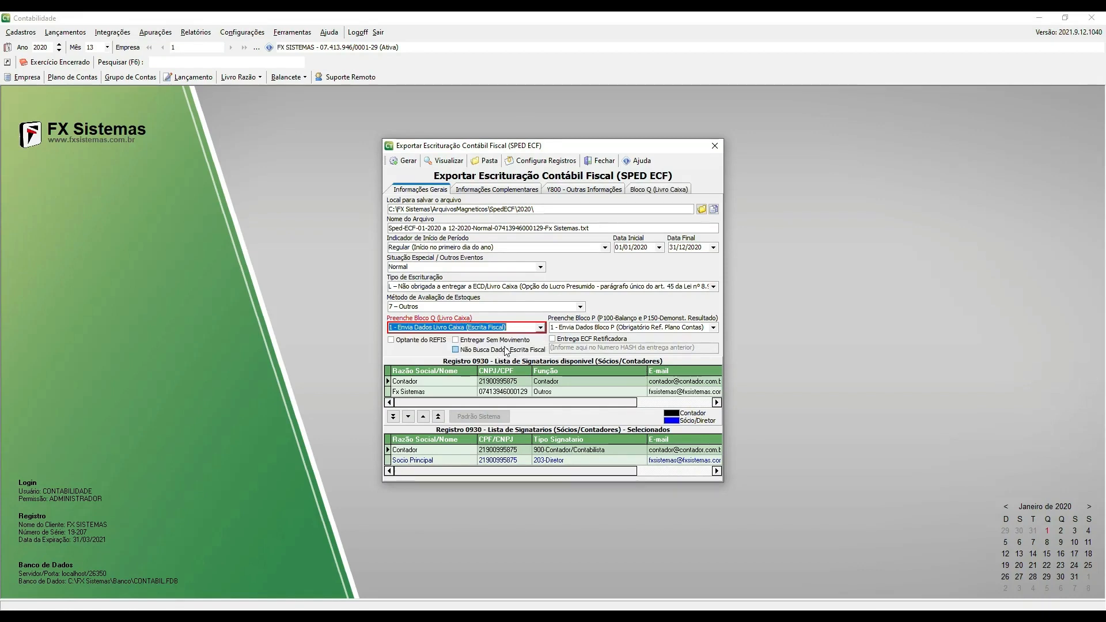
# - In the Bloco Q settings, add the LIVRO CAIXA cash account and the bank account to the selected Q100 records
pyautogui.click(658, 190)
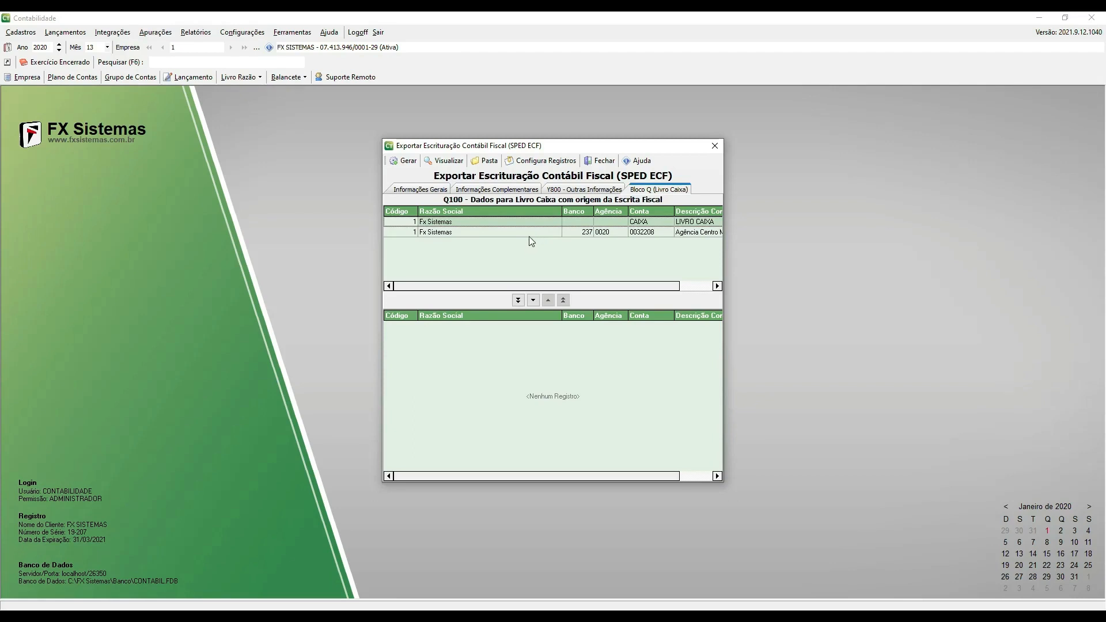
pyautogui.click(517, 222)
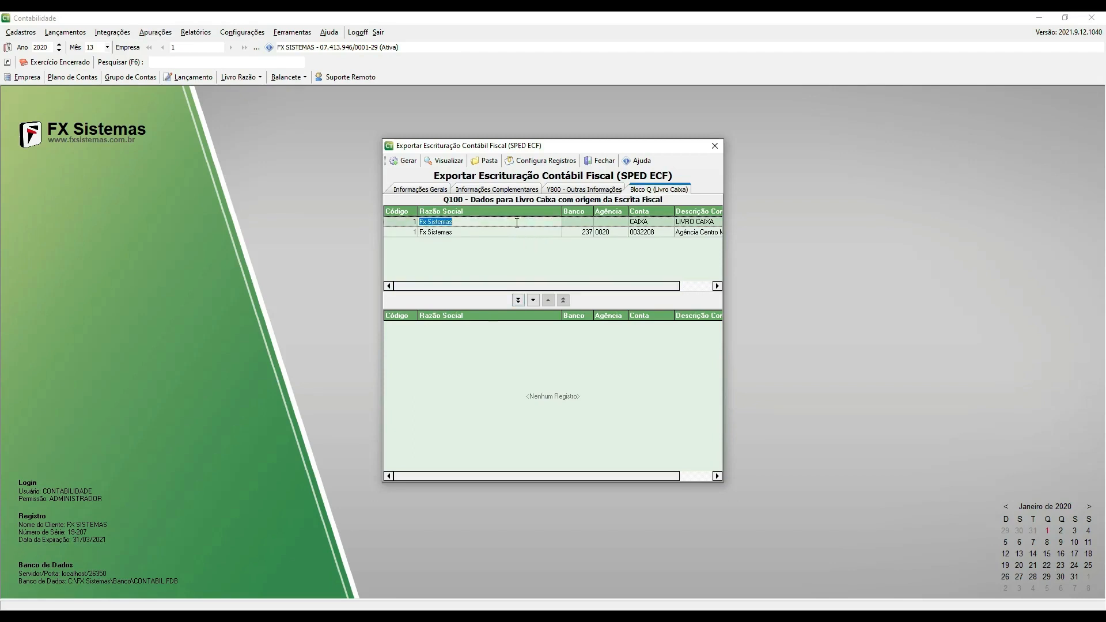
pyautogui.click(532, 300)
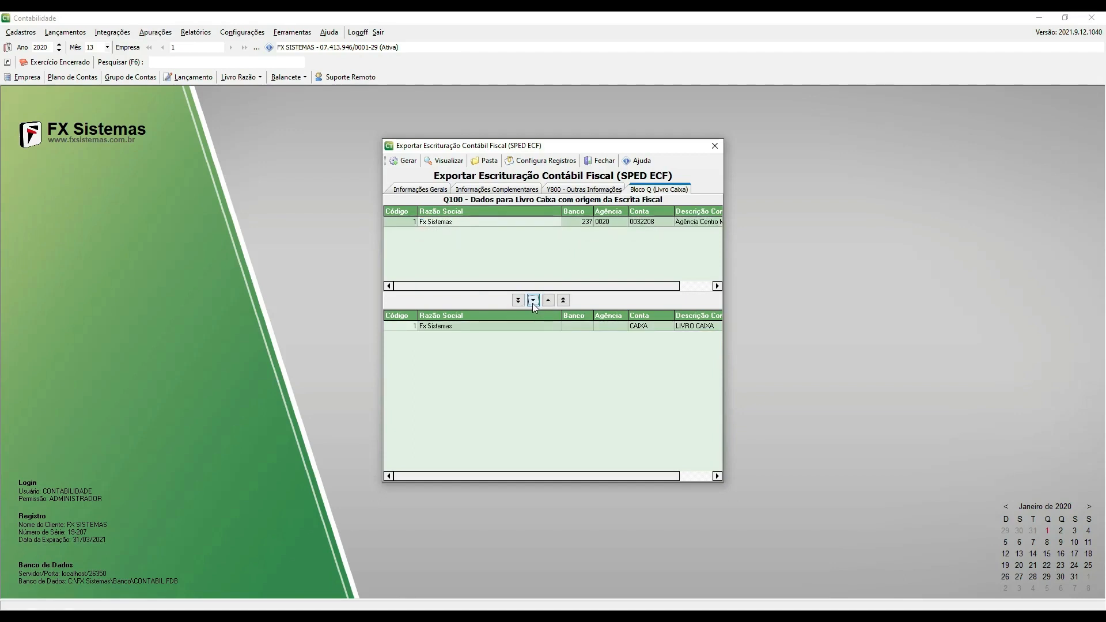
pyautogui.click(533, 301)
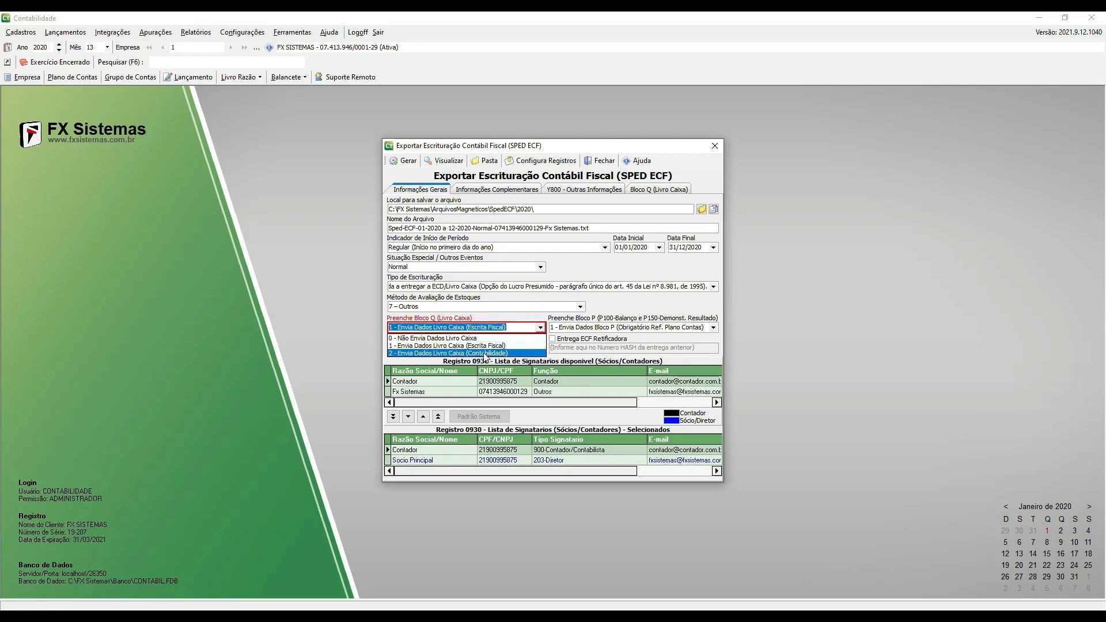
# - Set Preenche Bloco Q to "2 - Envia Dados Livro Caixa (Contabilidade)" and open the Bloco Q (Livro Caixa) settings
pyautogui.click(486, 353)
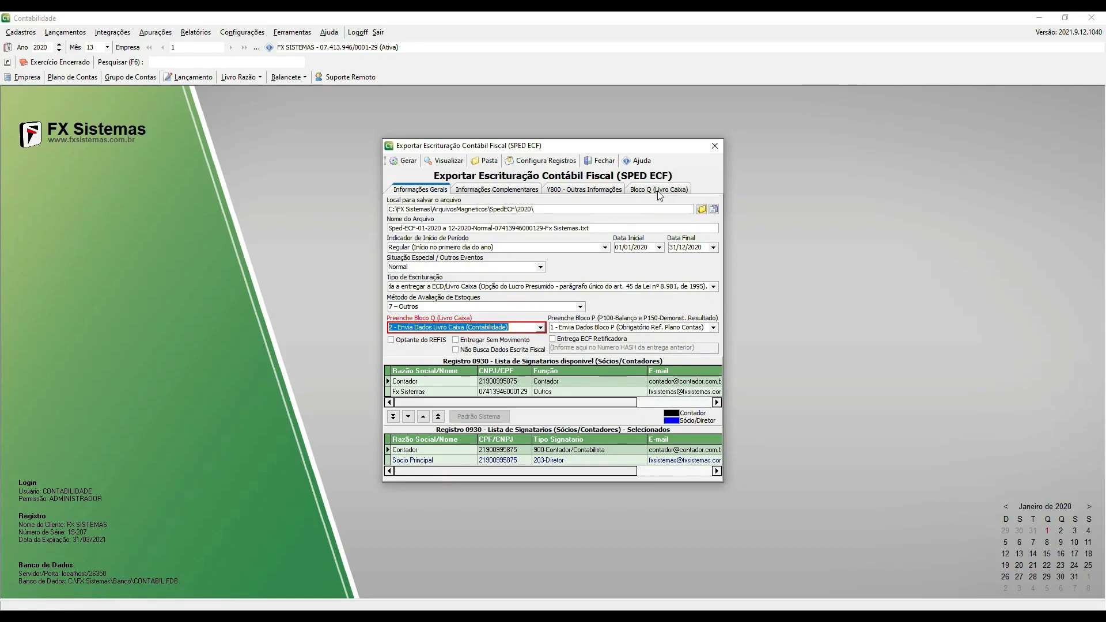
pyautogui.click(659, 194)
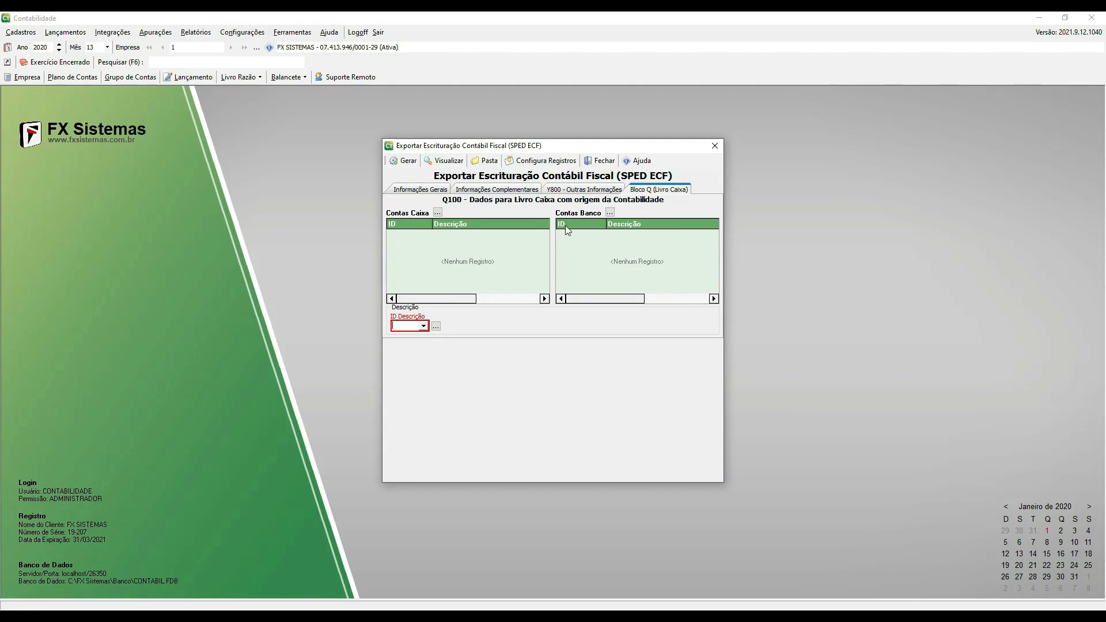
# - Add account 1.1.01.01.0001 Caixa Geral to the Livro Caixa - Contas Caixa selection, save it and close the account selection
pyautogui.click(438, 213)
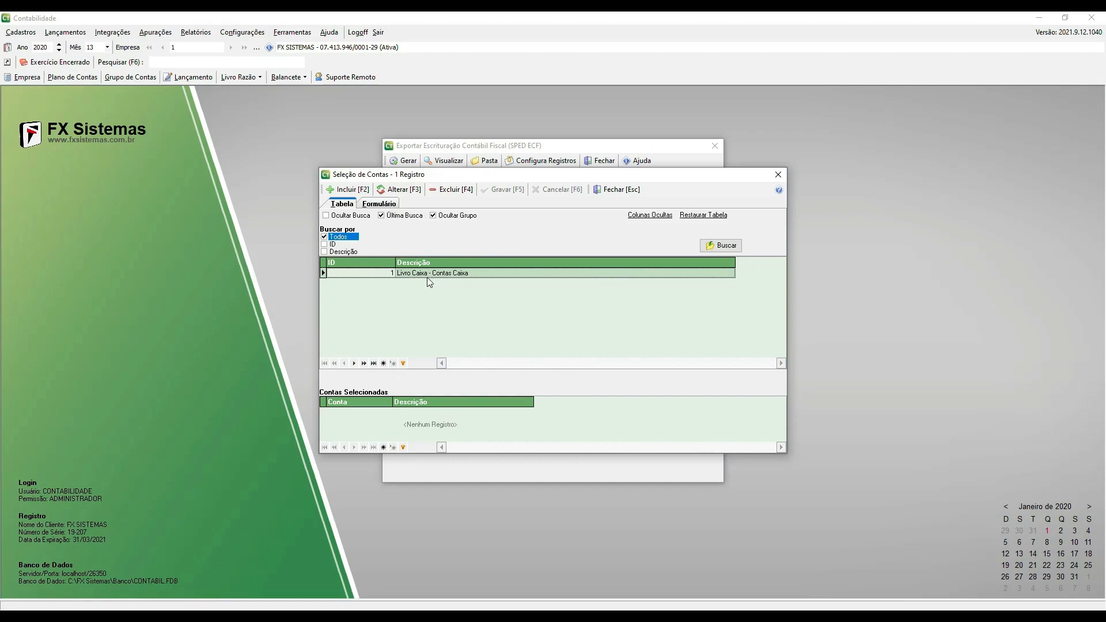
pyautogui.click(400, 192)
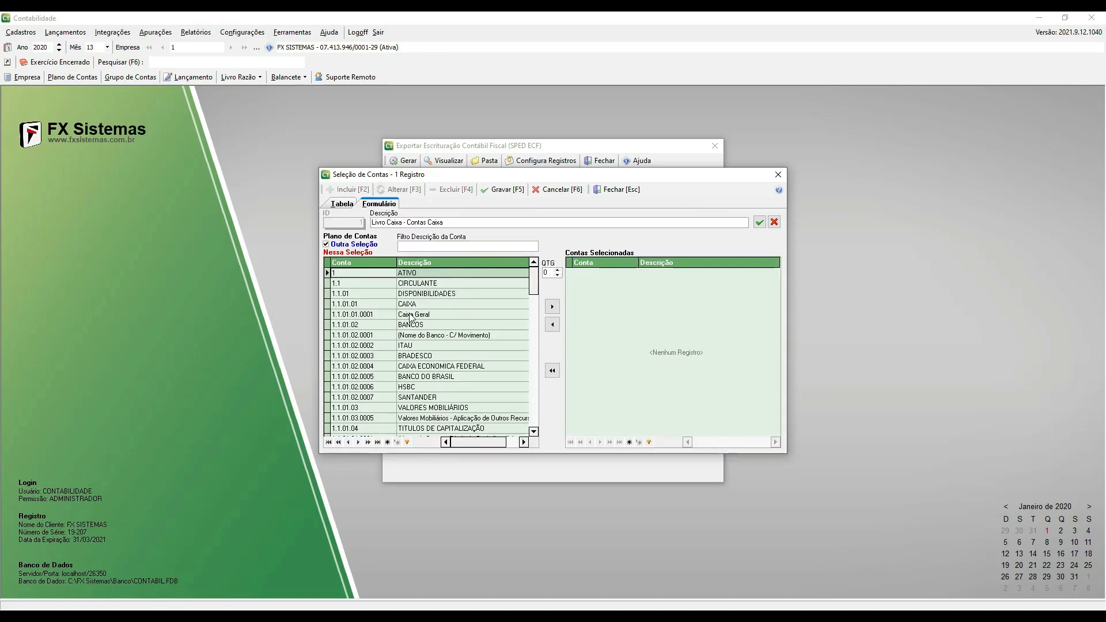
pyautogui.click(412, 314)
pyautogui.moveTo(467, 442); pyautogui.dragTo(458, 448)
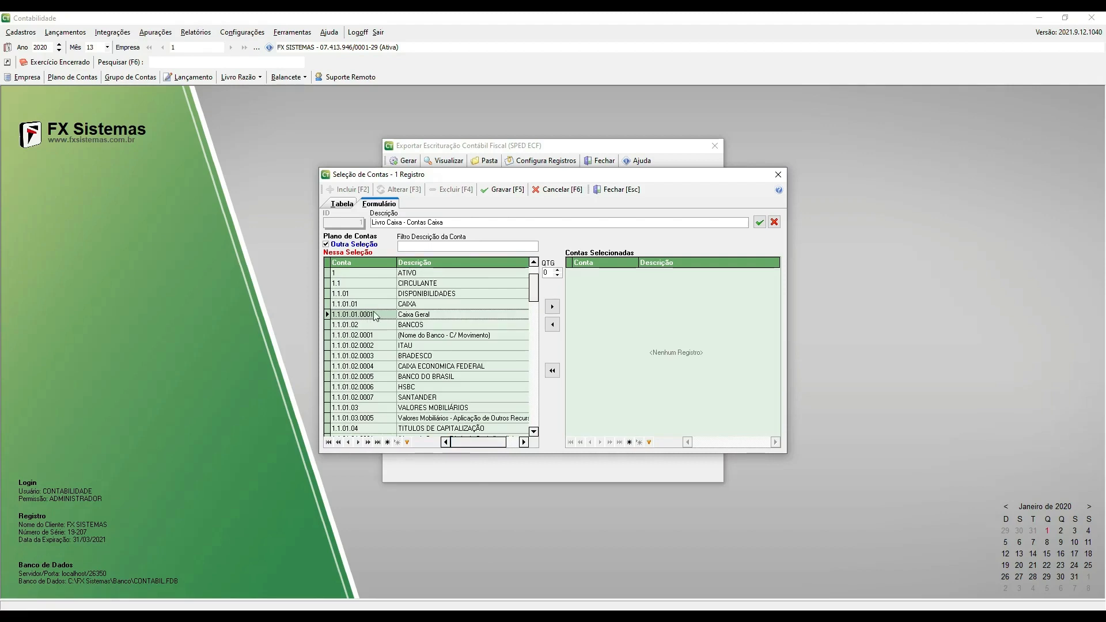
pyautogui.click(551, 307)
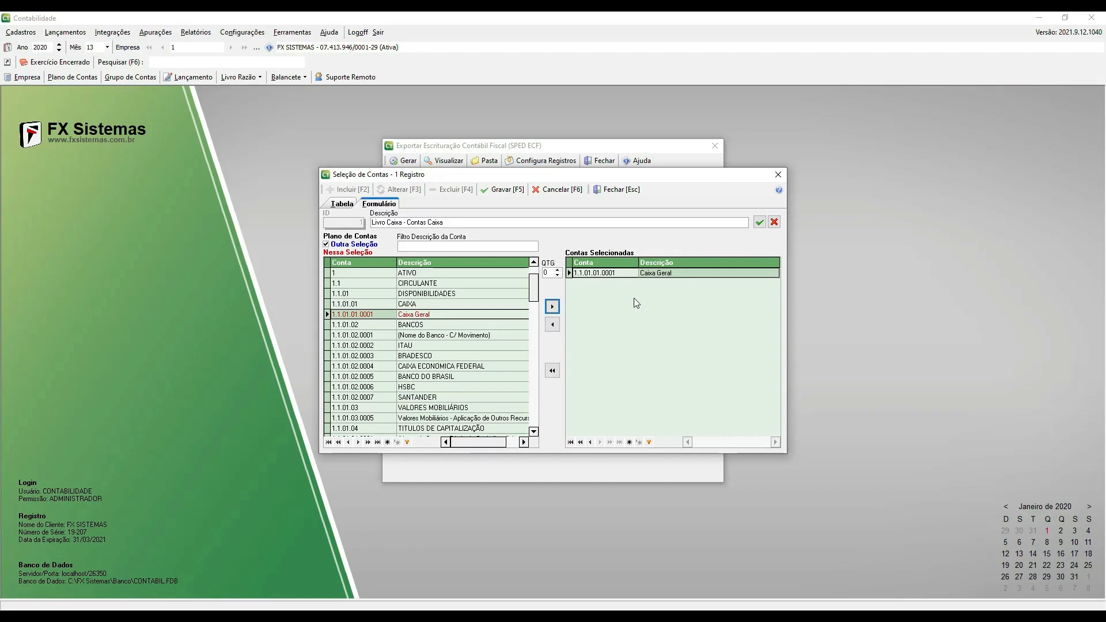
pyautogui.click(493, 189)
pyautogui.click(602, 188)
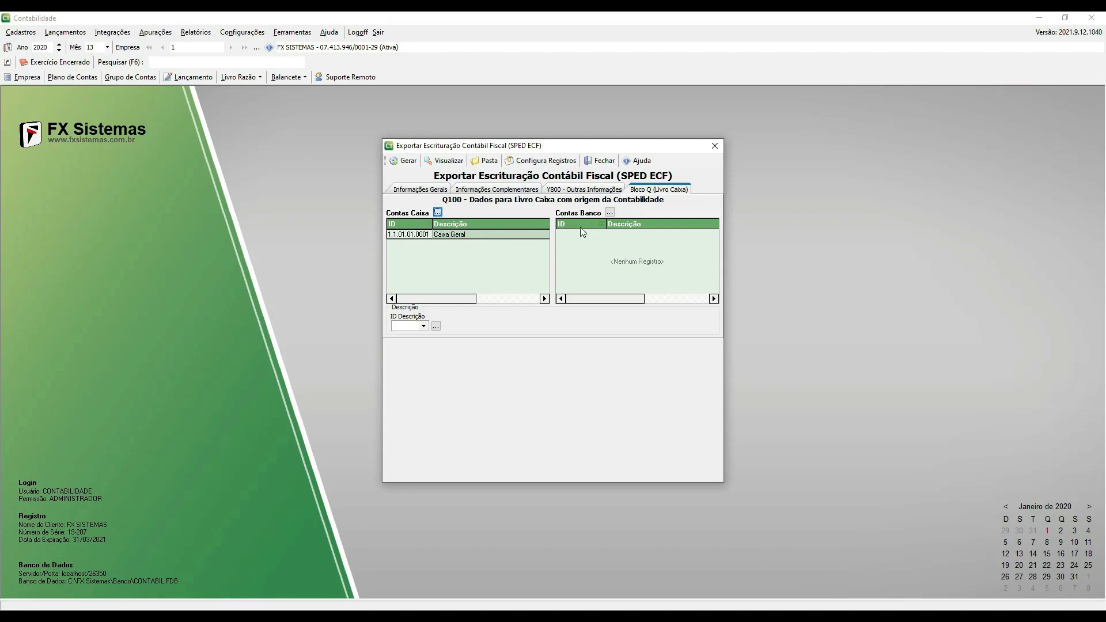
# - Open the Livro Caixa - Contas Banco account selection for editing
pyautogui.click(610, 212)
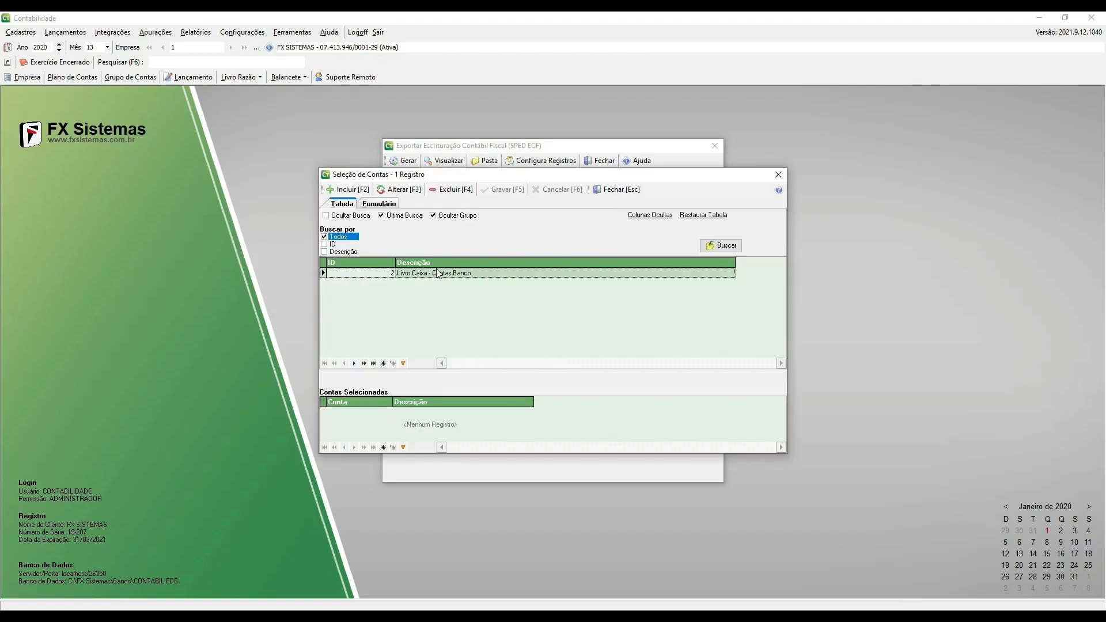
pyautogui.click(399, 190)
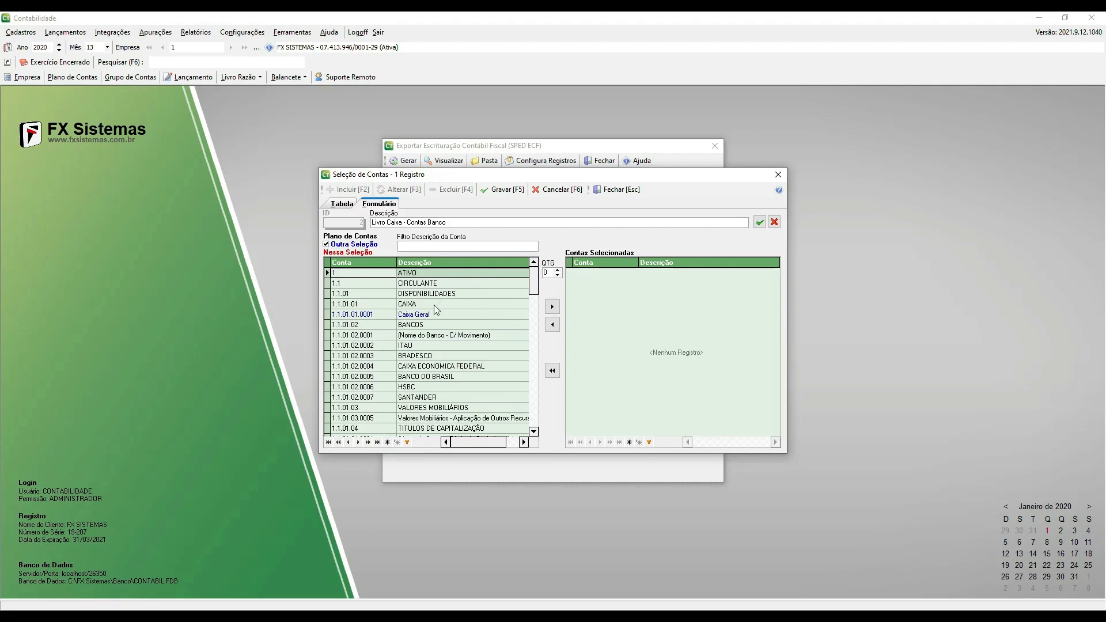
pyautogui.click(408, 338)
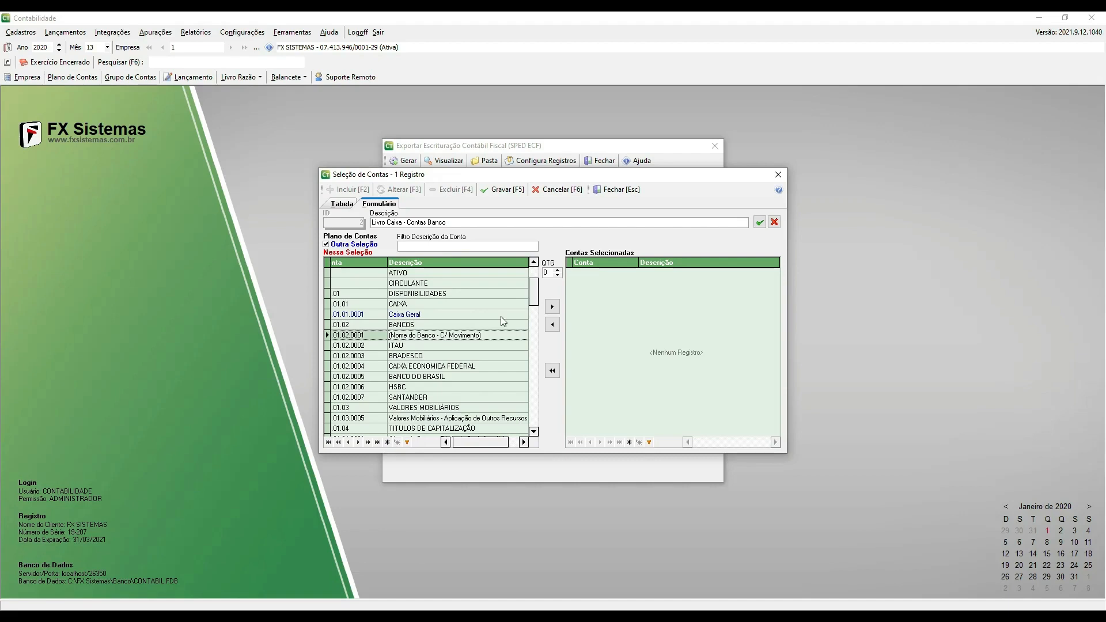
pyautogui.click(553, 307)
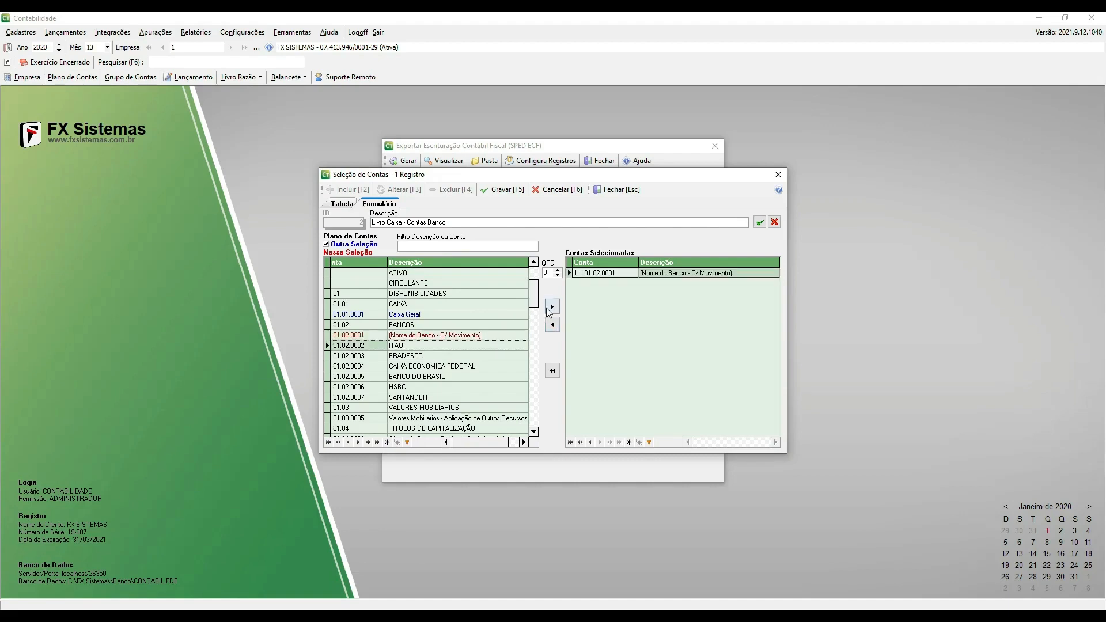
pyautogui.click(548, 308)
pyautogui.click(551, 370)
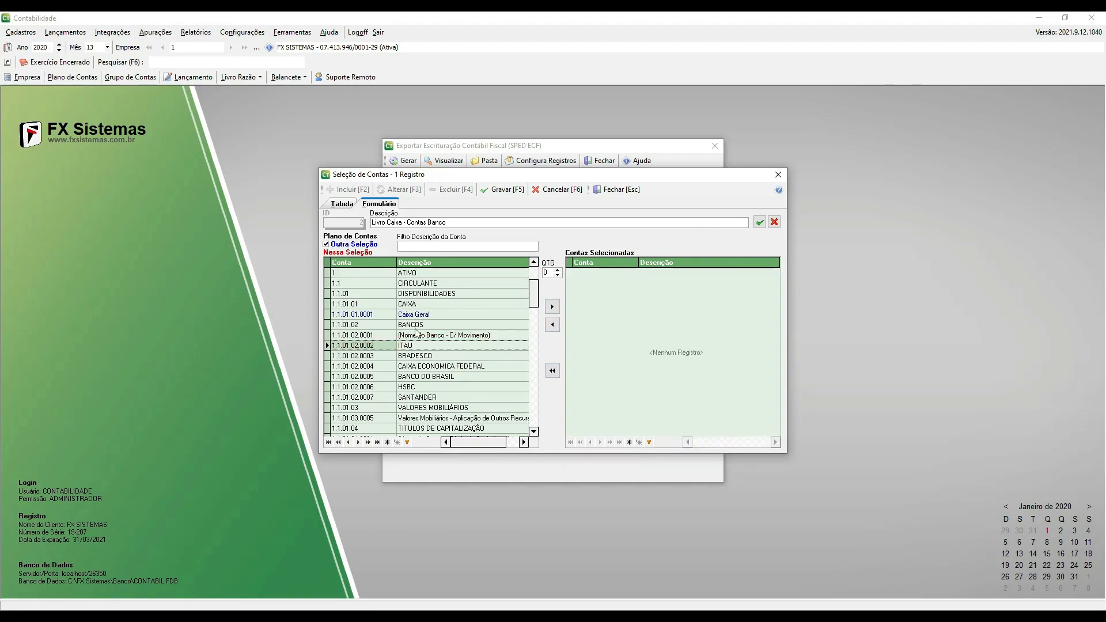
# - Add the whole 1.1.01.02 BANCOS group to the Contas Banco selection, save it and close the account selection
pyautogui.click(416, 327)
pyautogui.click(552, 306)
pyautogui.moveTo(489, 442); pyautogui.dragTo(465, 444)
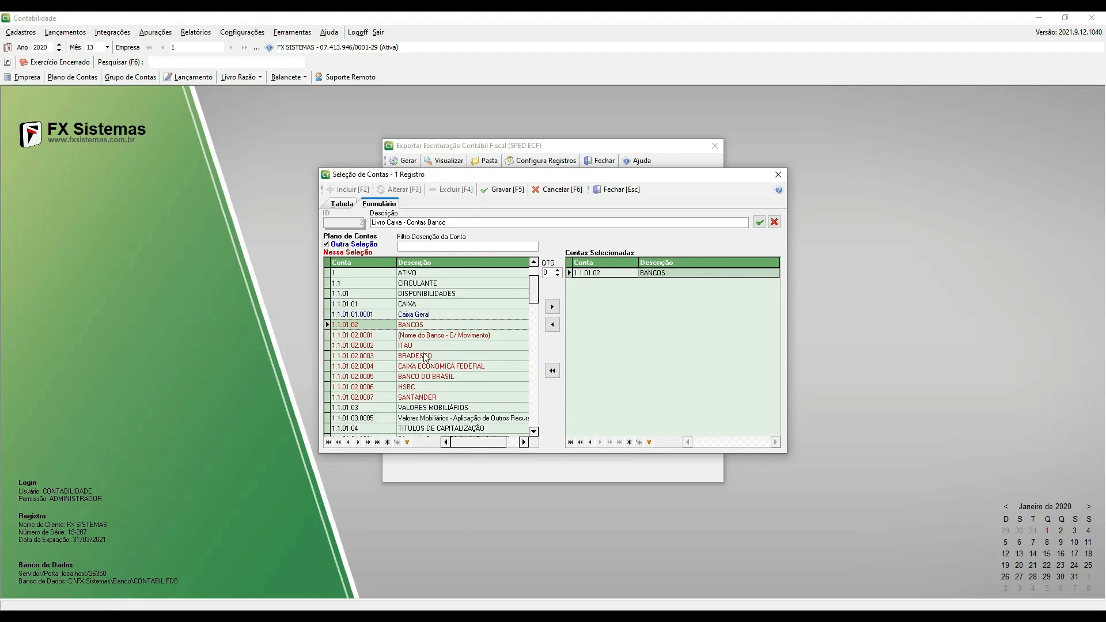
pyautogui.click(502, 192)
pyautogui.click(615, 189)
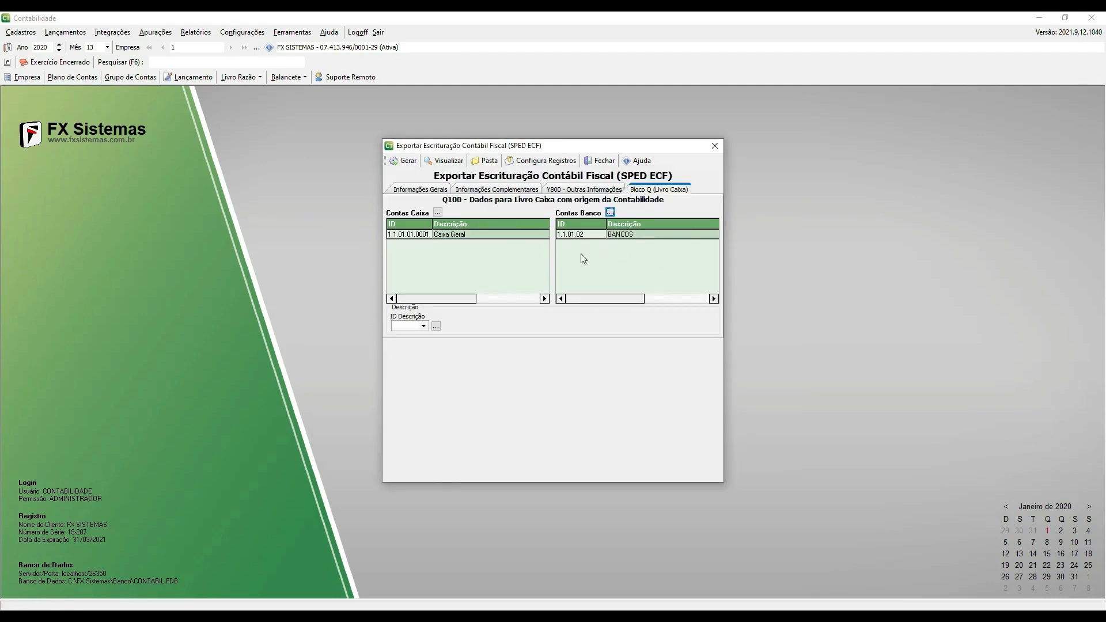
# - Set the Livro Caixa description ID to 1, ID - Descrição Histórico Padrão - Complemento - Documento
pyautogui.click(425, 326)
pyautogui.click(424, 326)
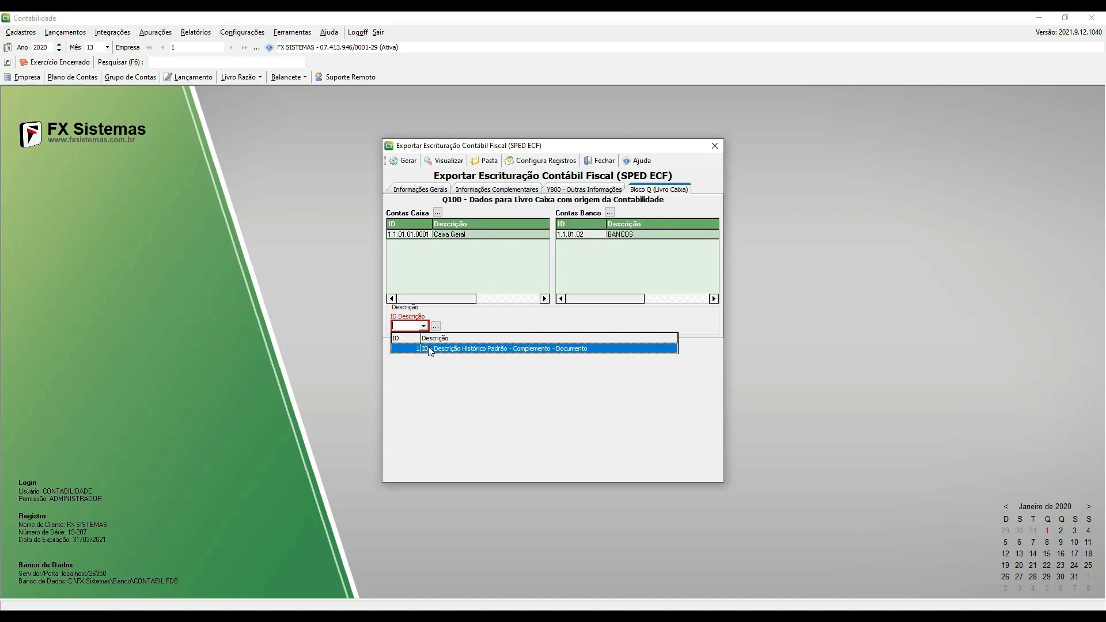
pyautogui.click(434, 348)
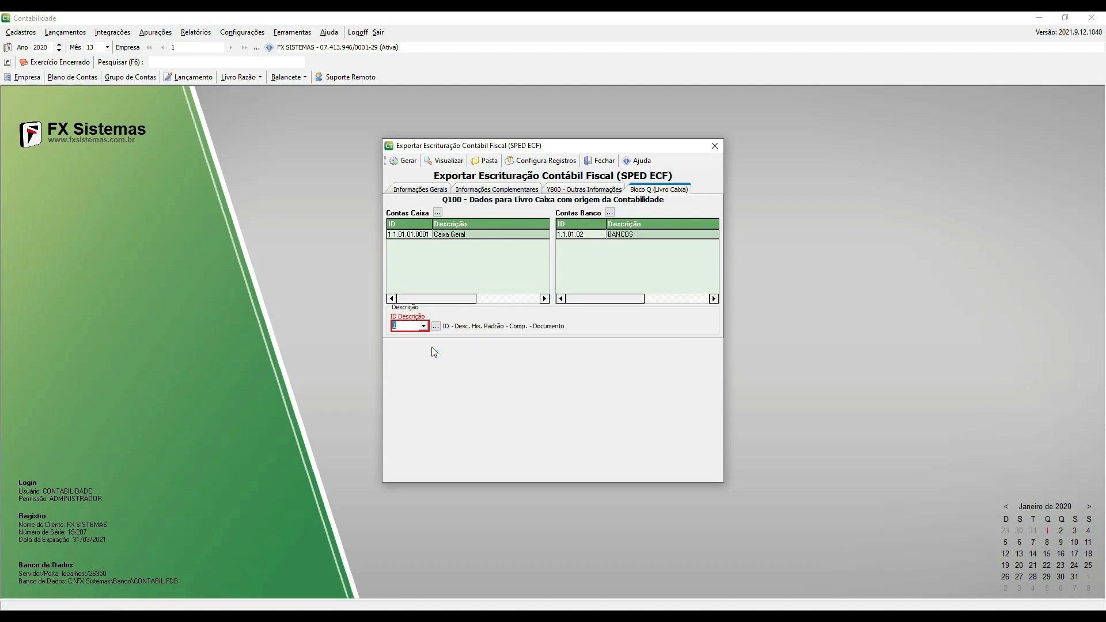
# - Review the export's general information, including the Bloco P and Bloco Q options, plus the complementary and Y800 settings
pyautogui.click(422, 190)
pyautogui.hotkey('ctrl', 'c')
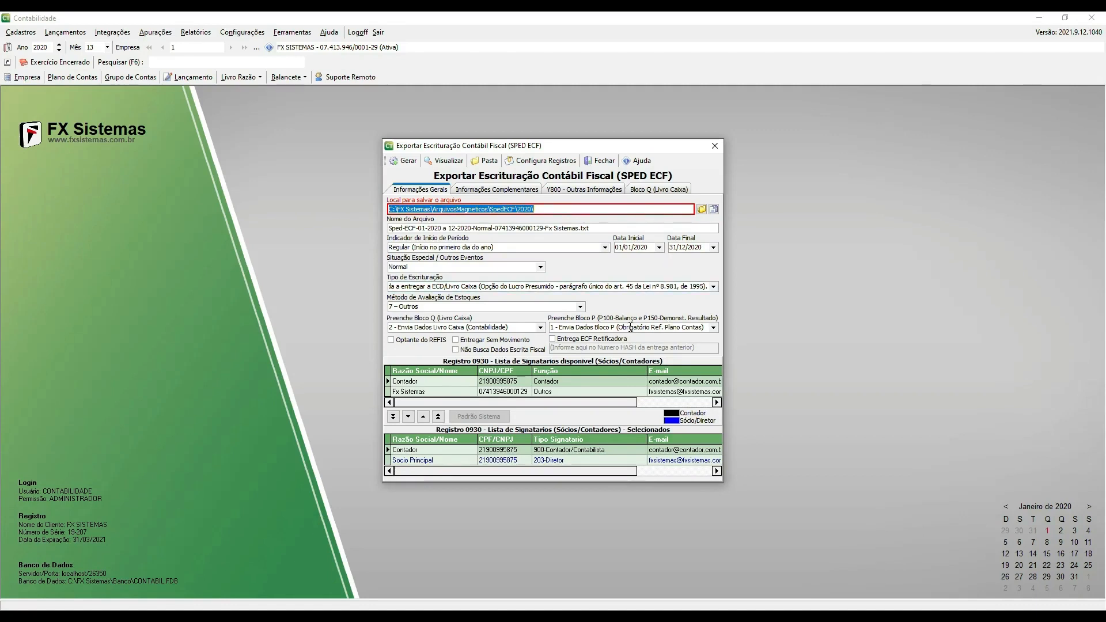
pyautogui.click(645, 325)
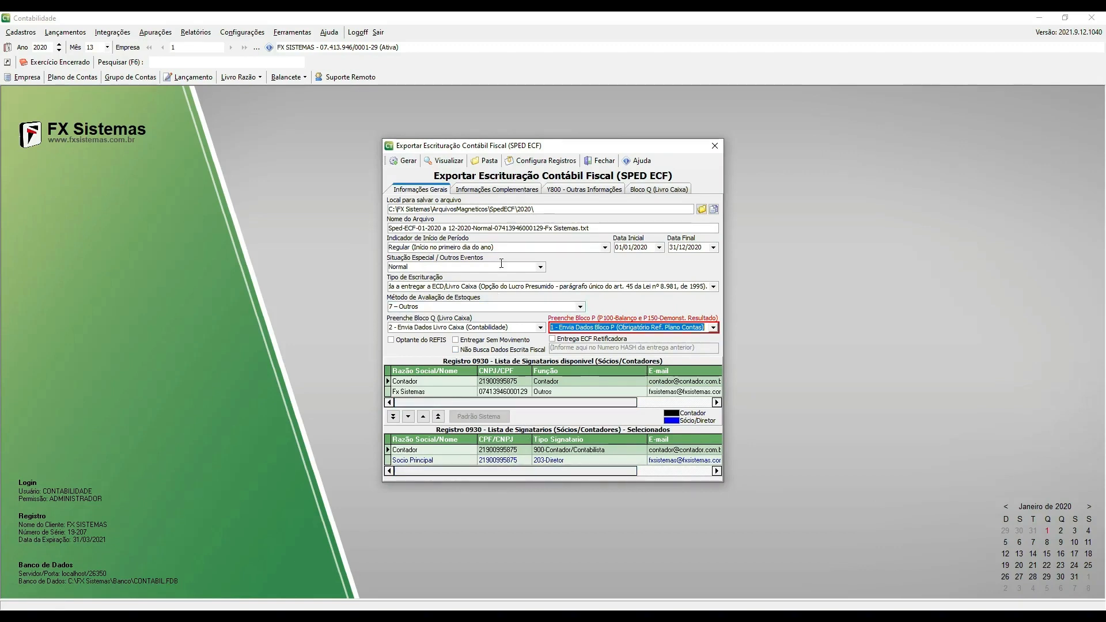
pyautogui.click(514, 191)
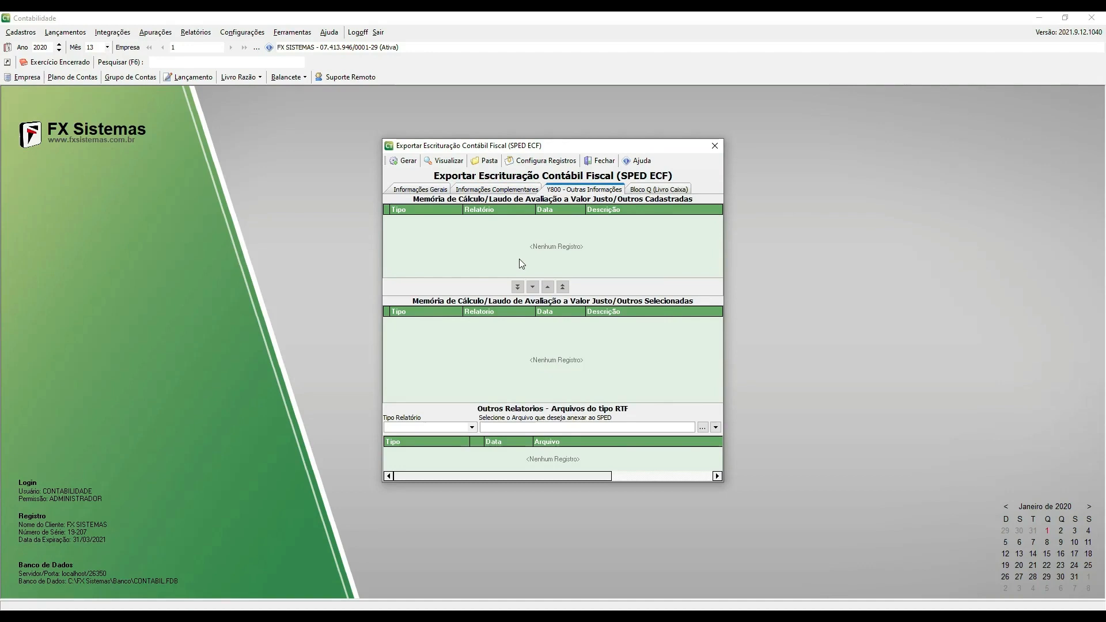
pyautogui.click(548, 427)
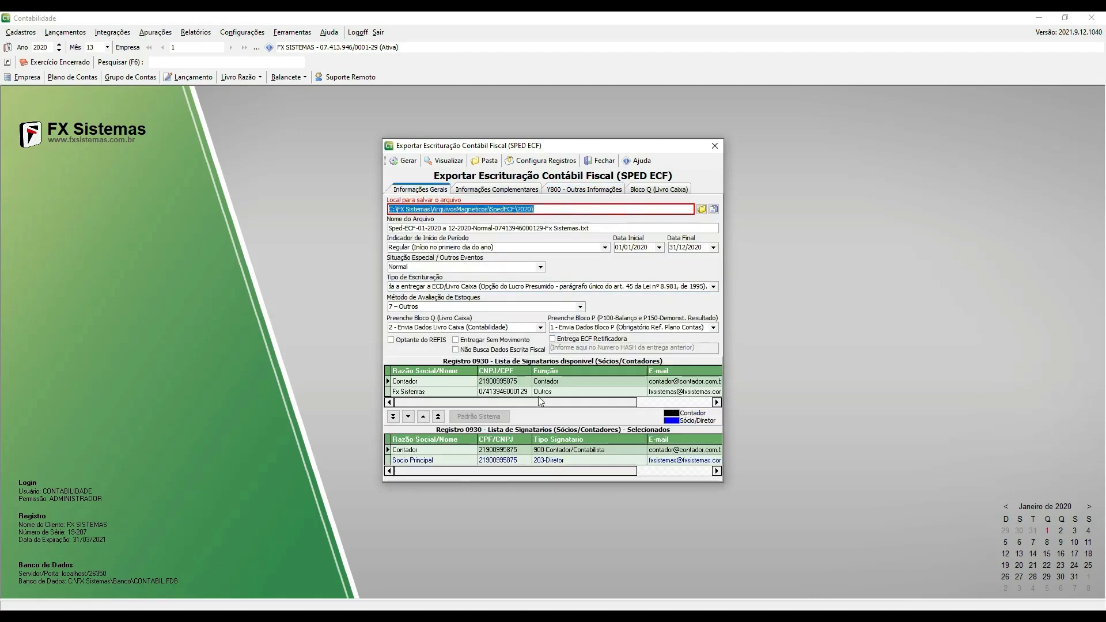
pyautogui.moveTo(524, 328); pyautogui.dragTo(394, 327)
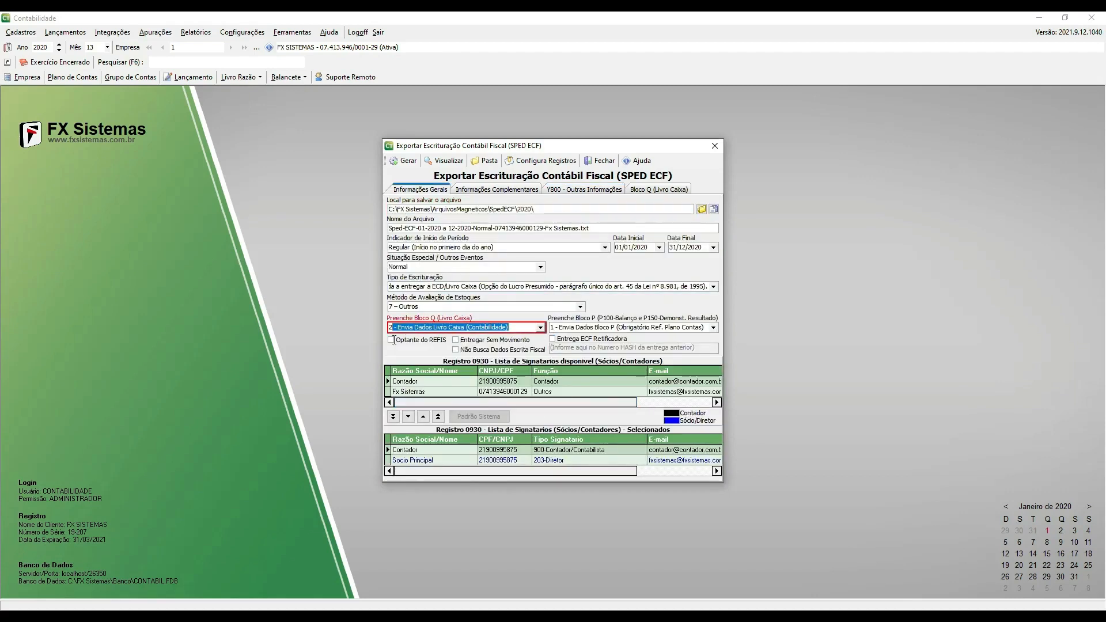
# - Generate the SPED ECF file for 01/01/2020 to 31/12/2020 and dismiss the completion notice
pyautogui.click(414, 164)
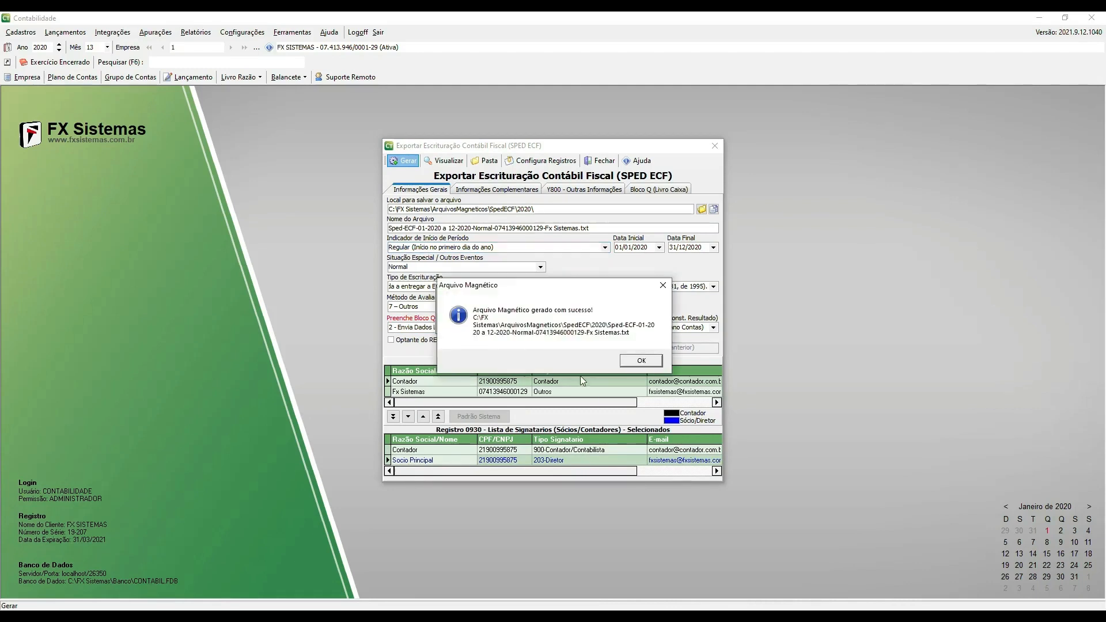
pyautogui.click(643, 363)
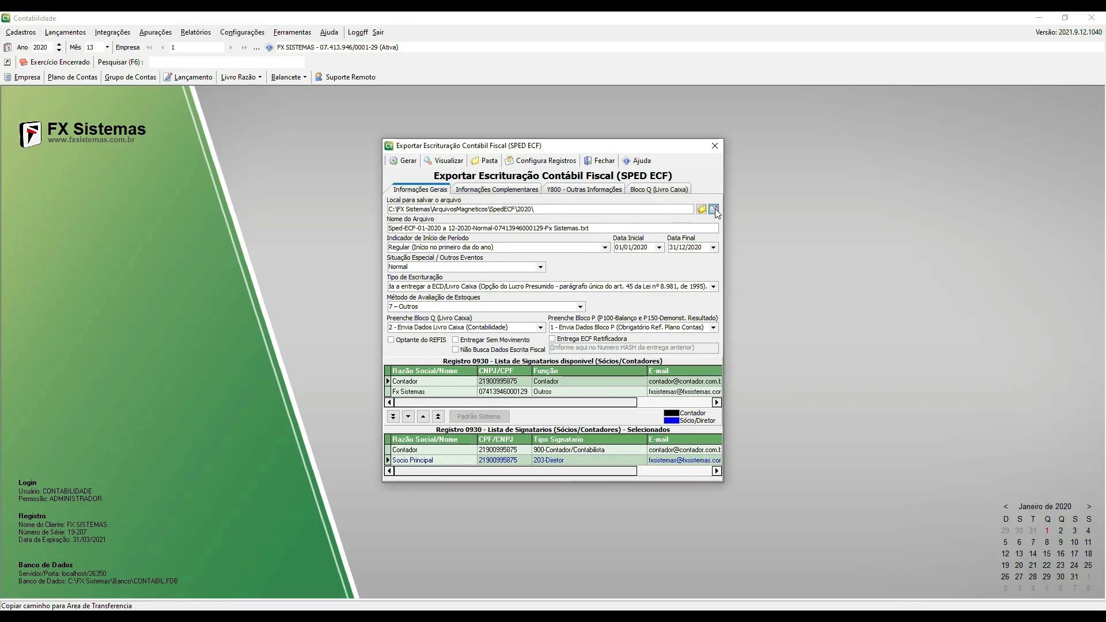
# - Switch to Sped ECF and open the generated 01-2020 a 12-2020 text file from the SpedECF\2020 folder for import
pyautogui.click(218, 619)
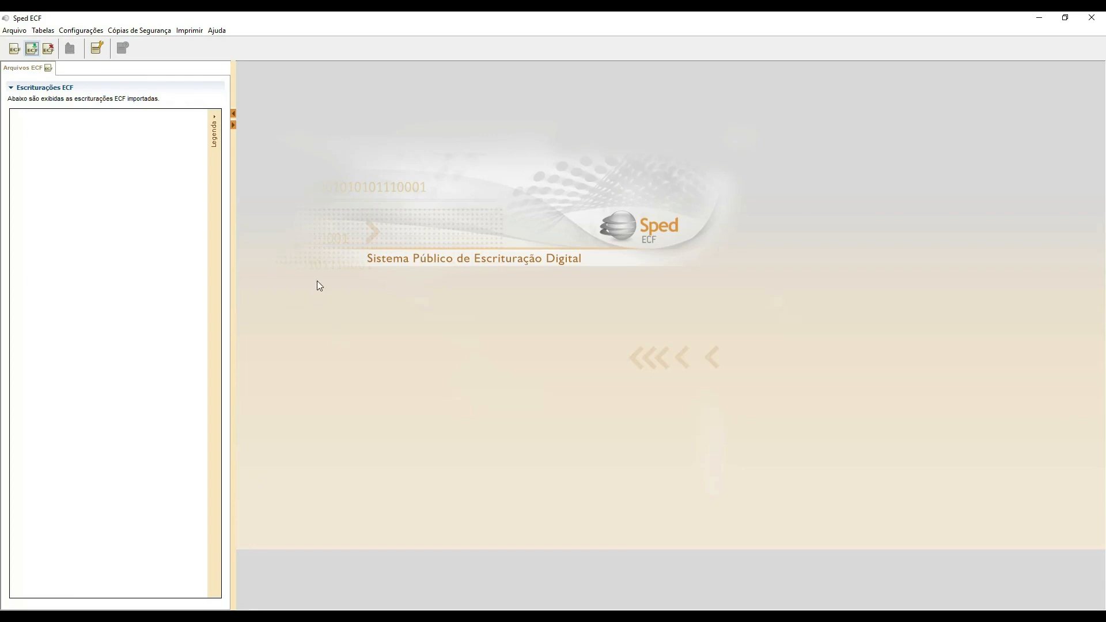
pyautogui.click(32, 48)
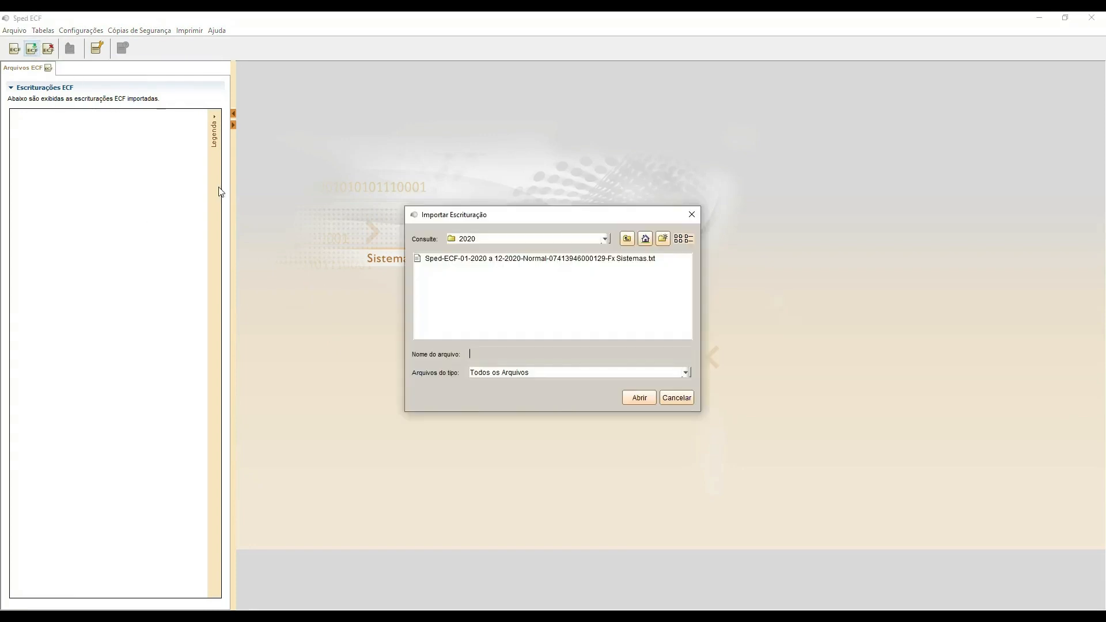
pyautogui.click(501, 355)
pyautogui.hotkey('ctrl', 'v')
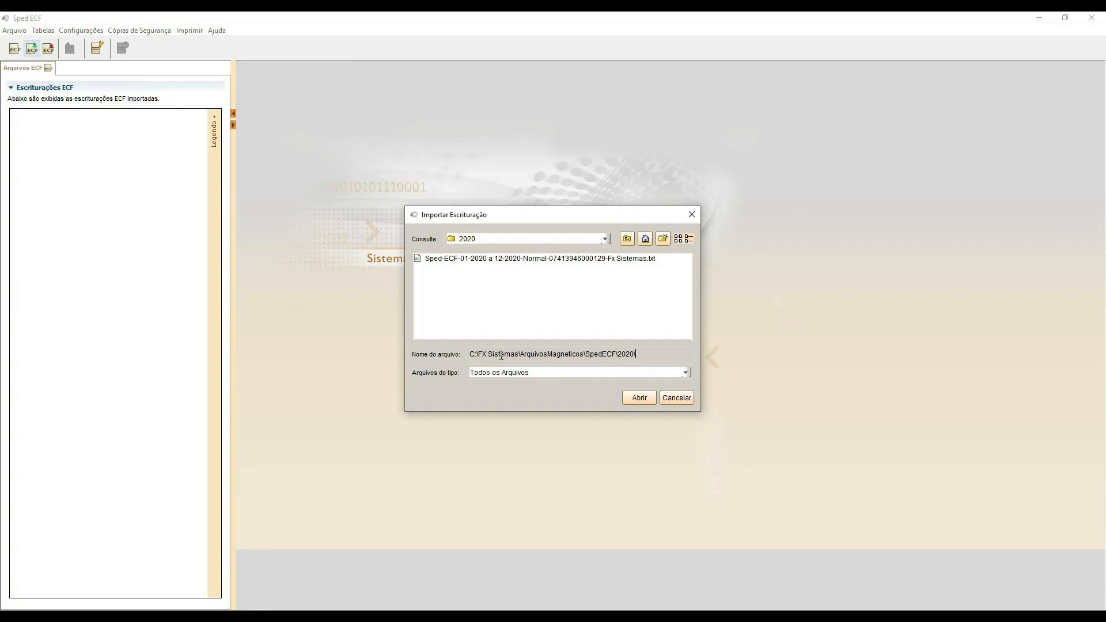
pyautogui.click(546, 261)
pyautogui.click(640, 398)
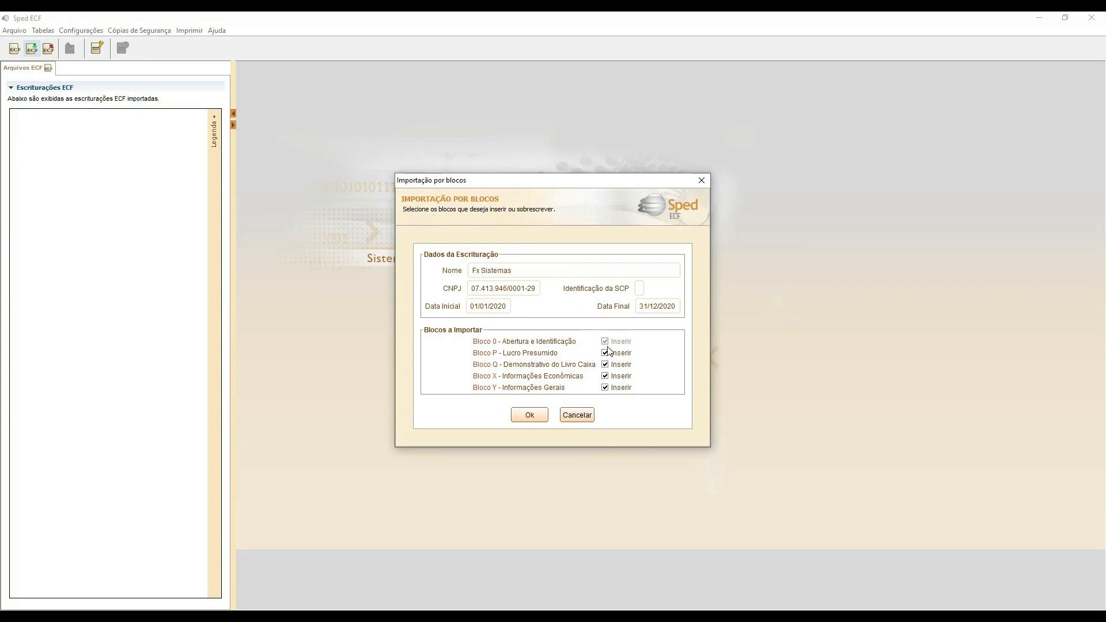
# - Import all listed blocks with automatic updating of the transport fields, and decline the report of disregarded lines
pyautogui.click(530, 416)
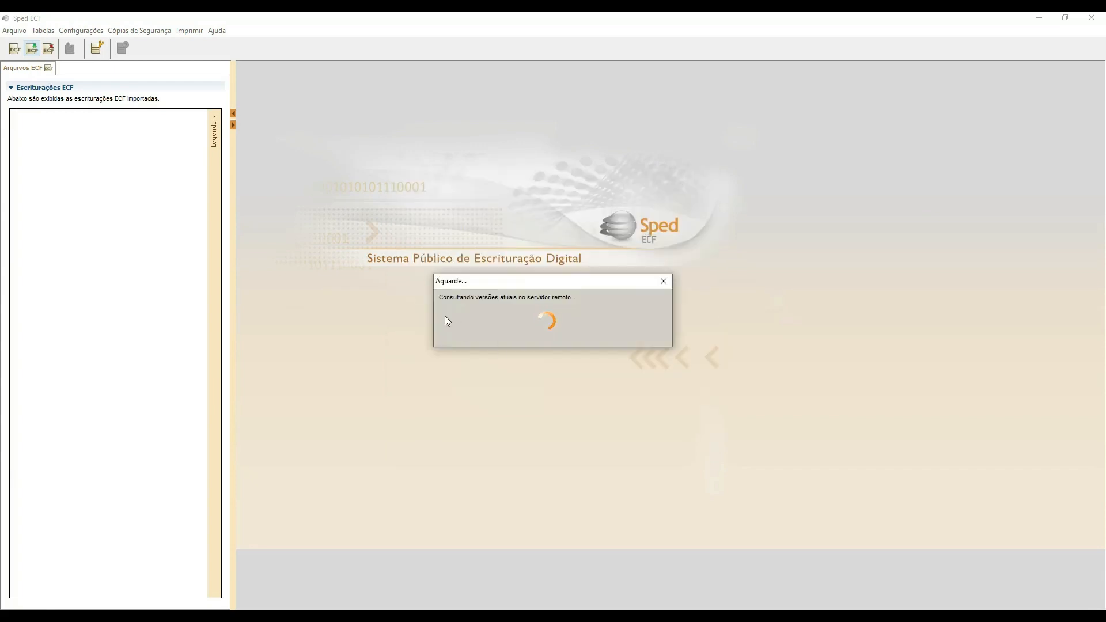
pyautogui.click(550, 330)
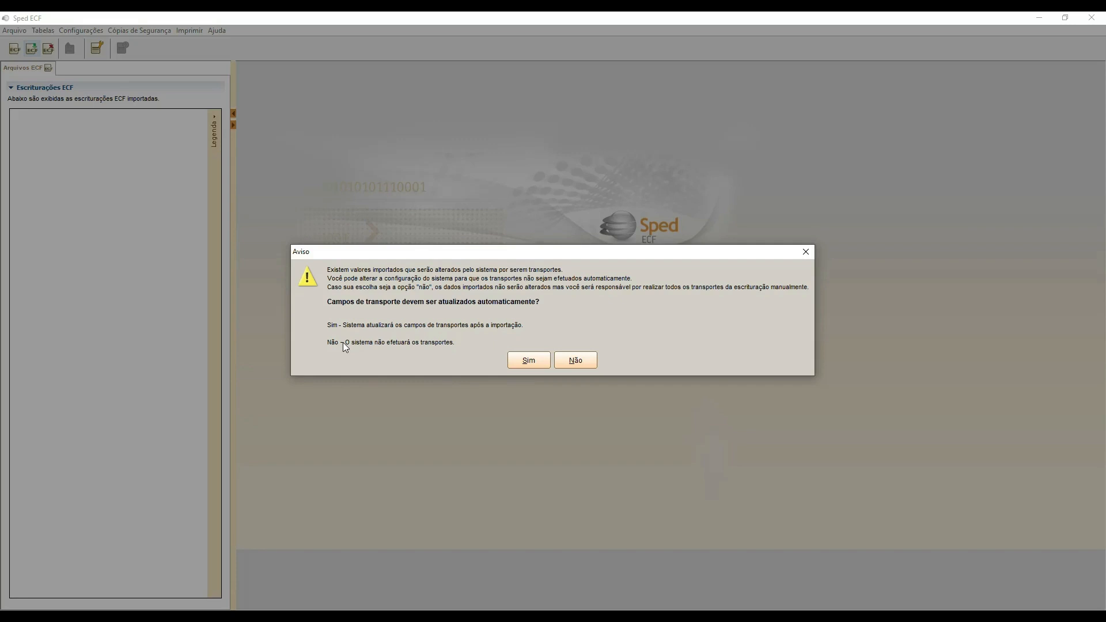
pyautogui.click(529, 360)
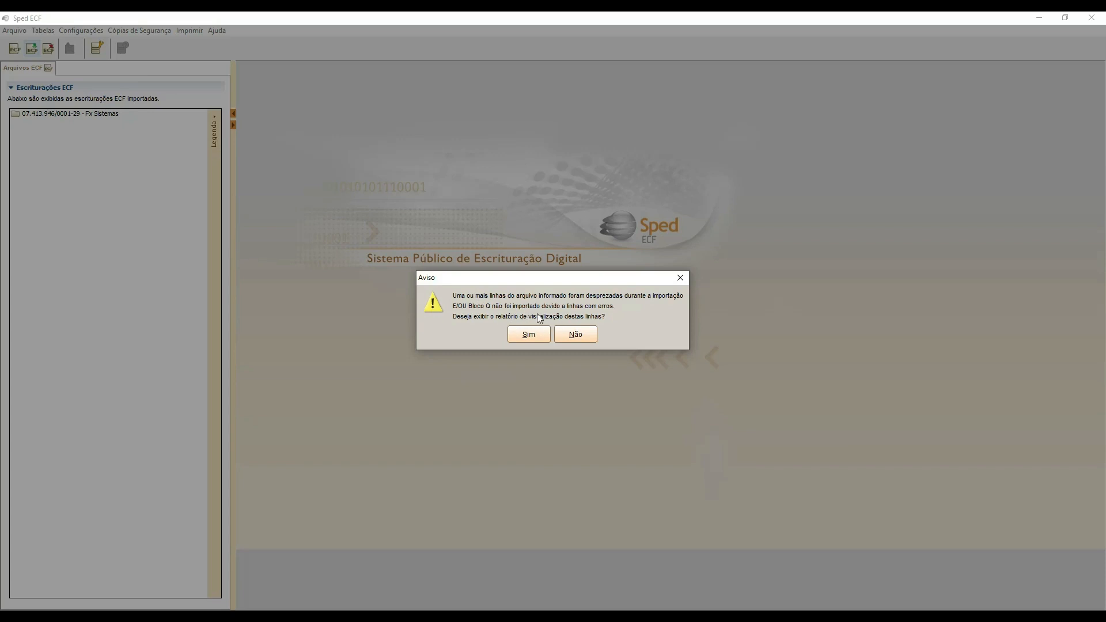
pyautogui.click(576, 334)
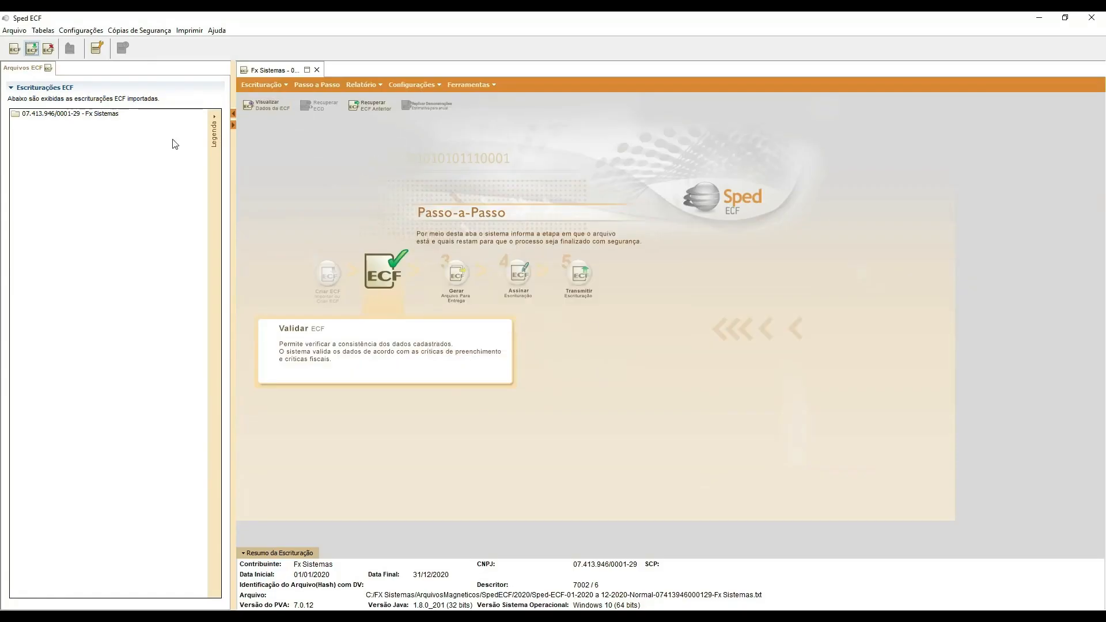
# - Open the imported ECF data and review the Cadastro registers 0000, 0010, 0020, 0030 and 0930
pyautogui.click(251, 107)
pyautogui.doubleClick(277, 109)
pyautogui.doubleClick(288, 117)
pyautogui.click(315, 129)
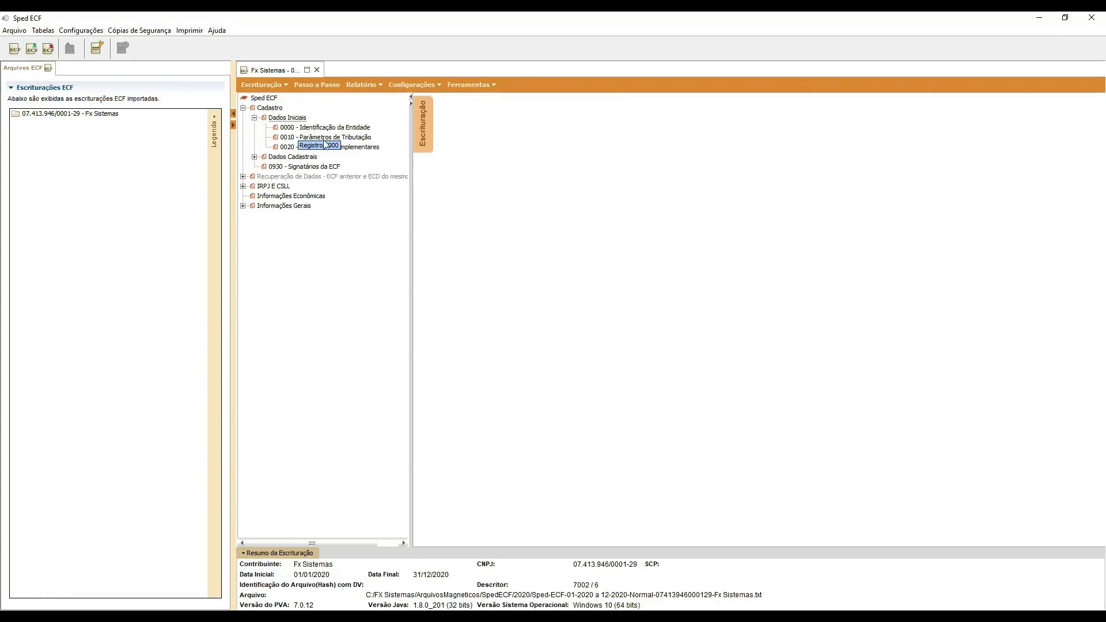
pyautogui.click(339, 138)
pyautogui.click(337, 147)
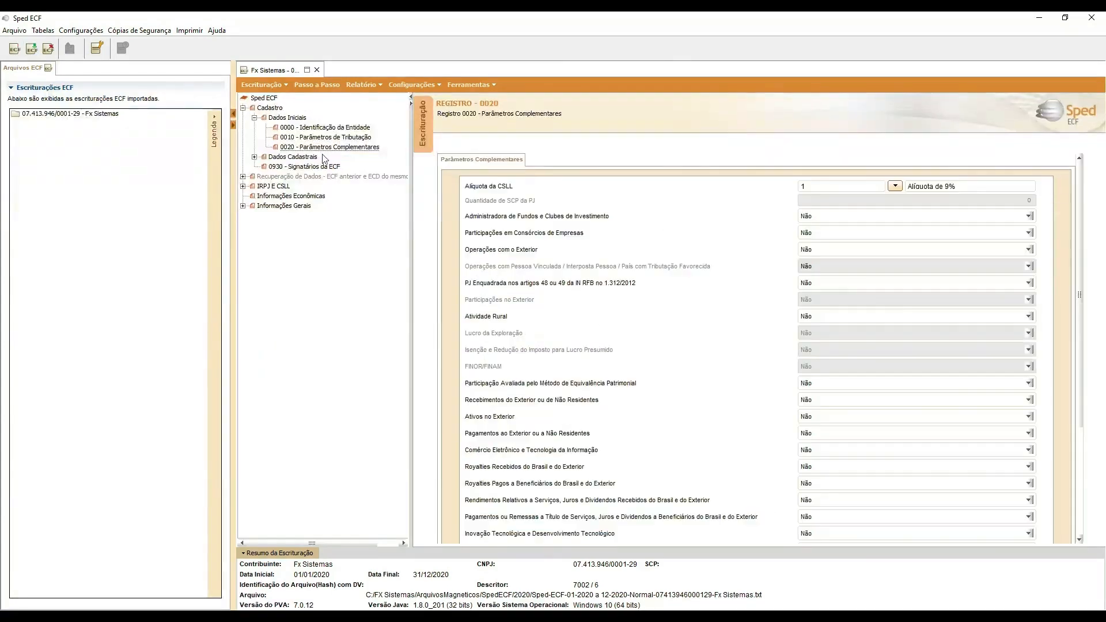
pyautogui.click(254, 157)
pyautogui.click(292, 166)
pyautogui.click(306, 177)
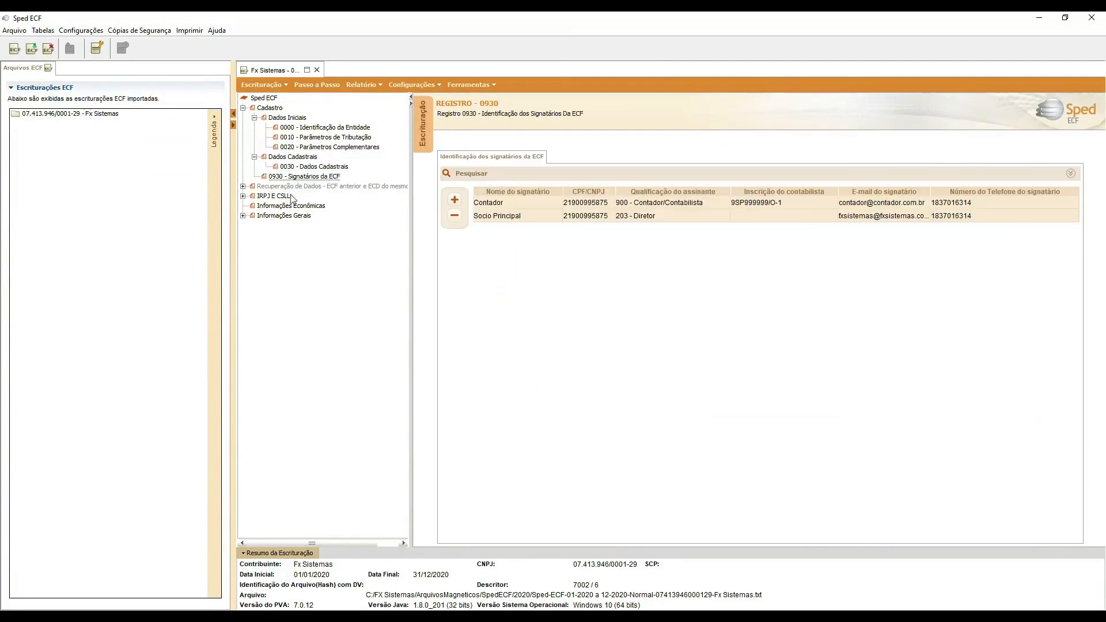
# - Examine the P100 - Balanço Patrimonial register under IRPJ e CSLL, Presumido, across all four quarters
pyautogui.click(243, 196)
pyautogui.doubleClick(281, 207)
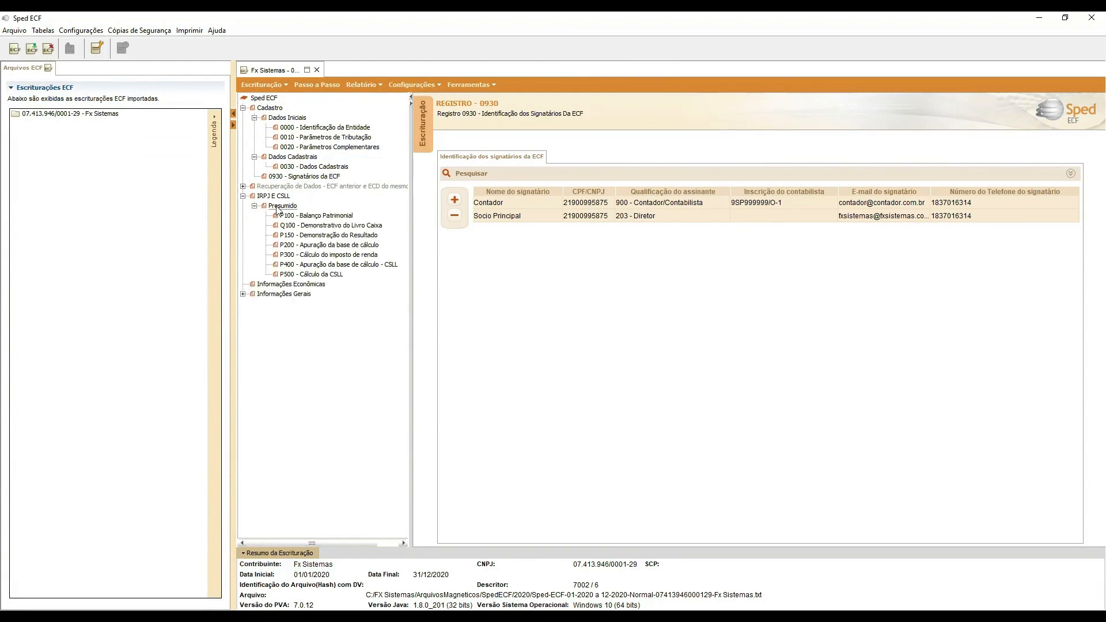
pyautogui.click(337, 216)
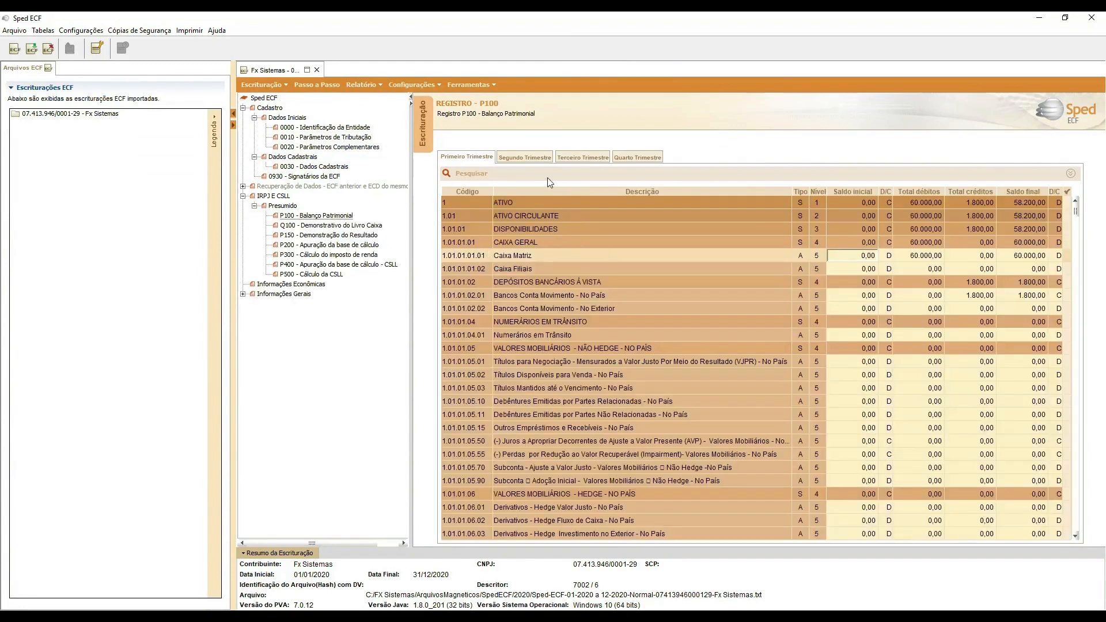
pyautogui.click(520, 158)
pyautogui.click(577, 154)
pyautogui.click(631, 157)
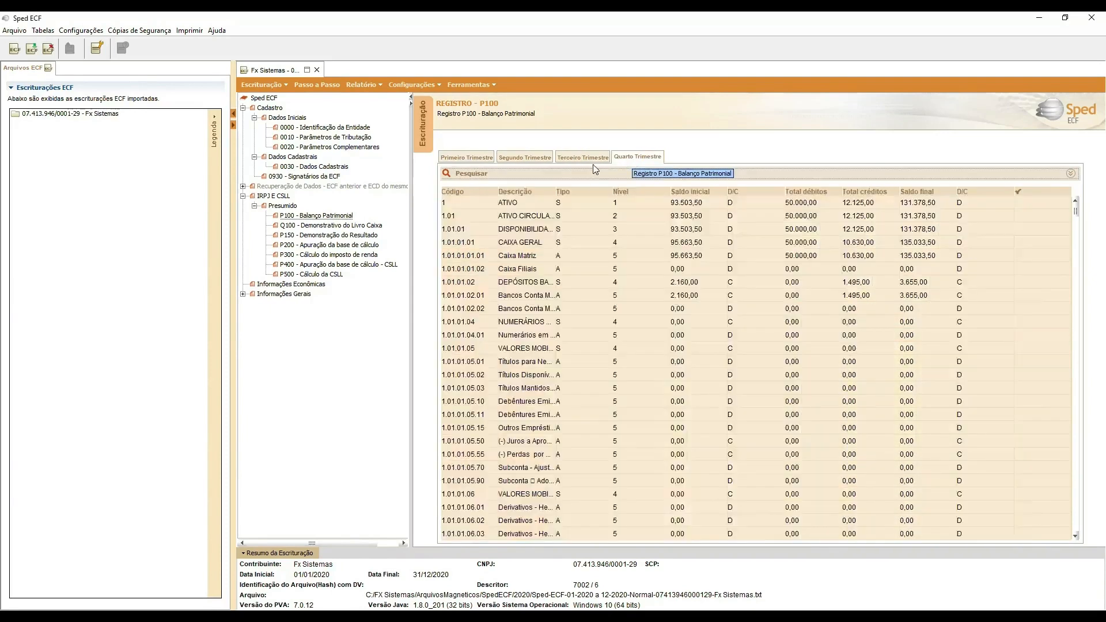
pyautogui.click(471, 158)
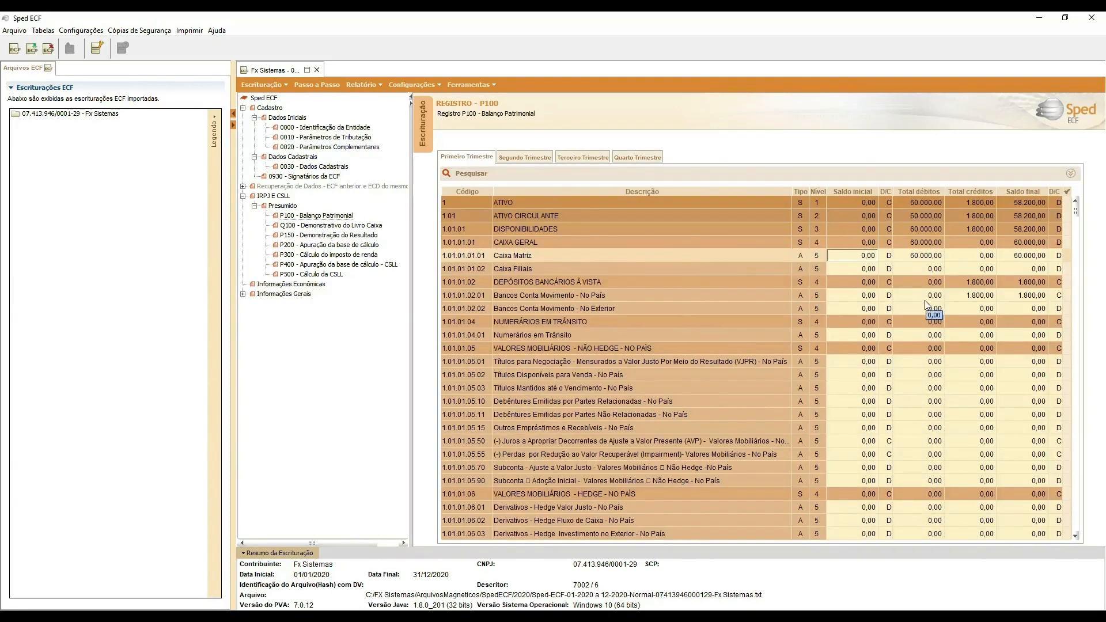
# - Examine P150 - Demonstração do Resultado for all four quarters and the Q100 - Demonstrativo do Livro Caixa entries
pyautogui.click(329, 235)
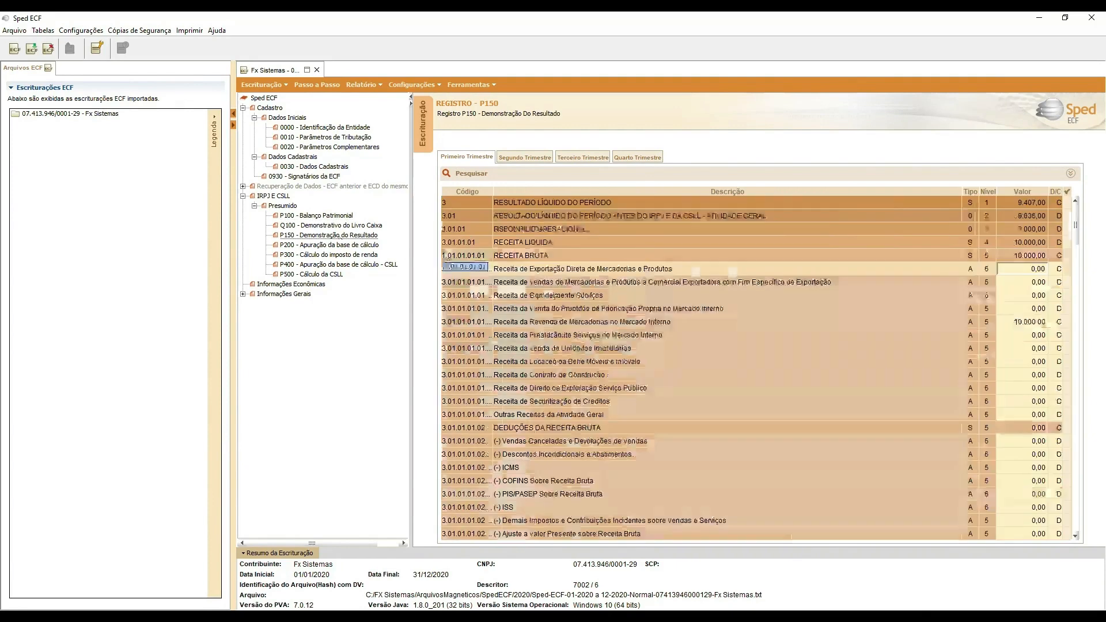
pyautogui.click(528, 159)
pyautogui.click(599, 156)
pyautogui.click(642, 156)
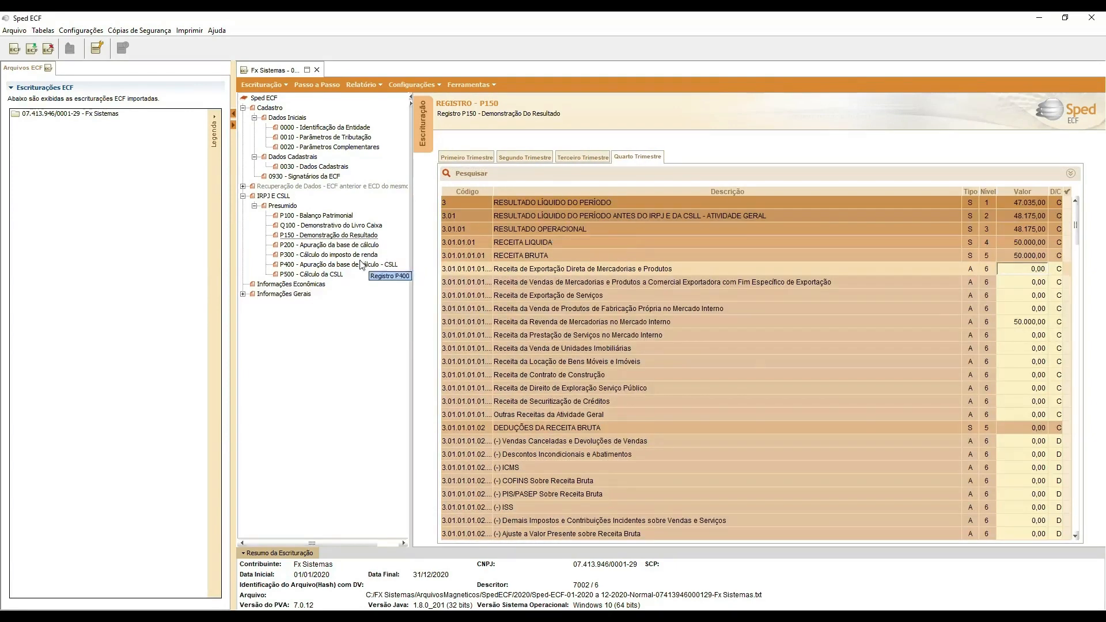
pyautogui.click(341, 226)
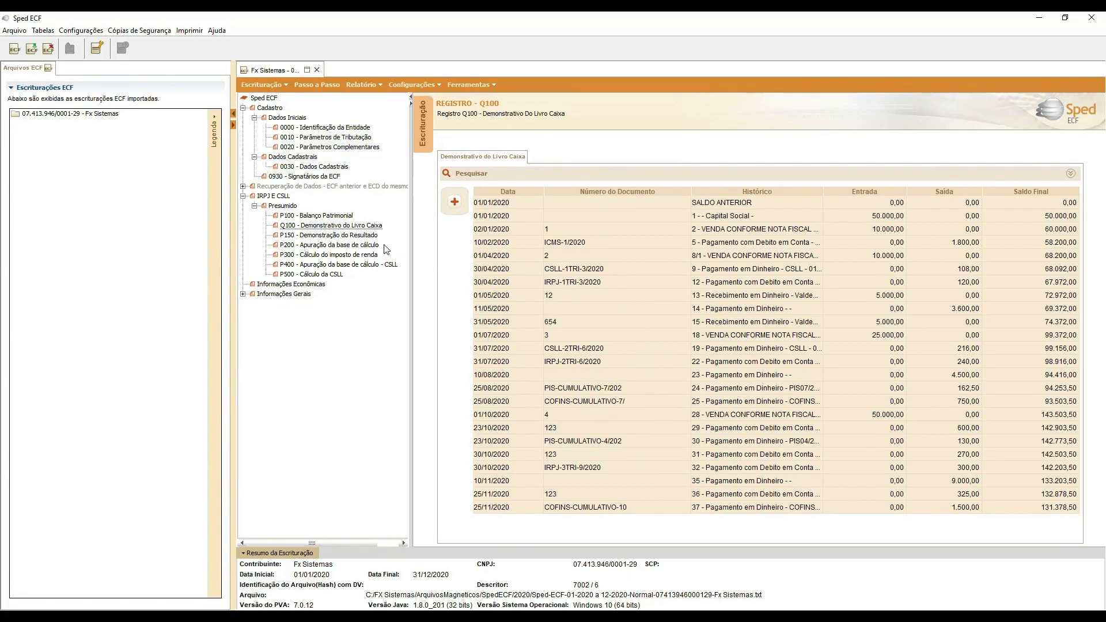
# - Check the P200 - Apuração da base de cálculo register from the fourth quarter back to the first
pyautogui.click(347, 248)
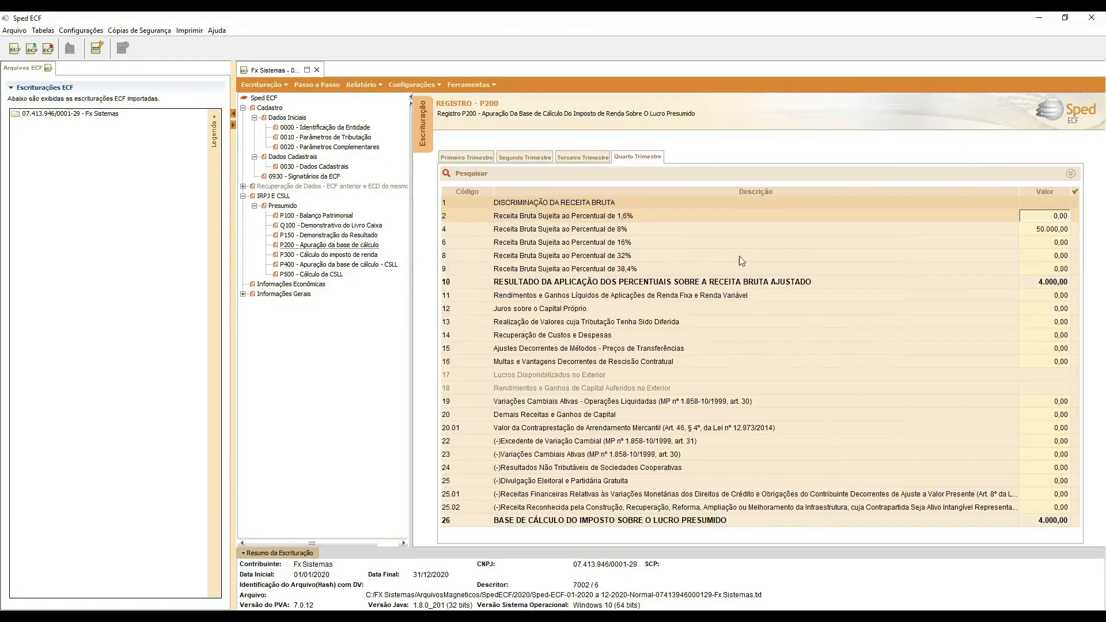
pyautogui.click(571, 157)
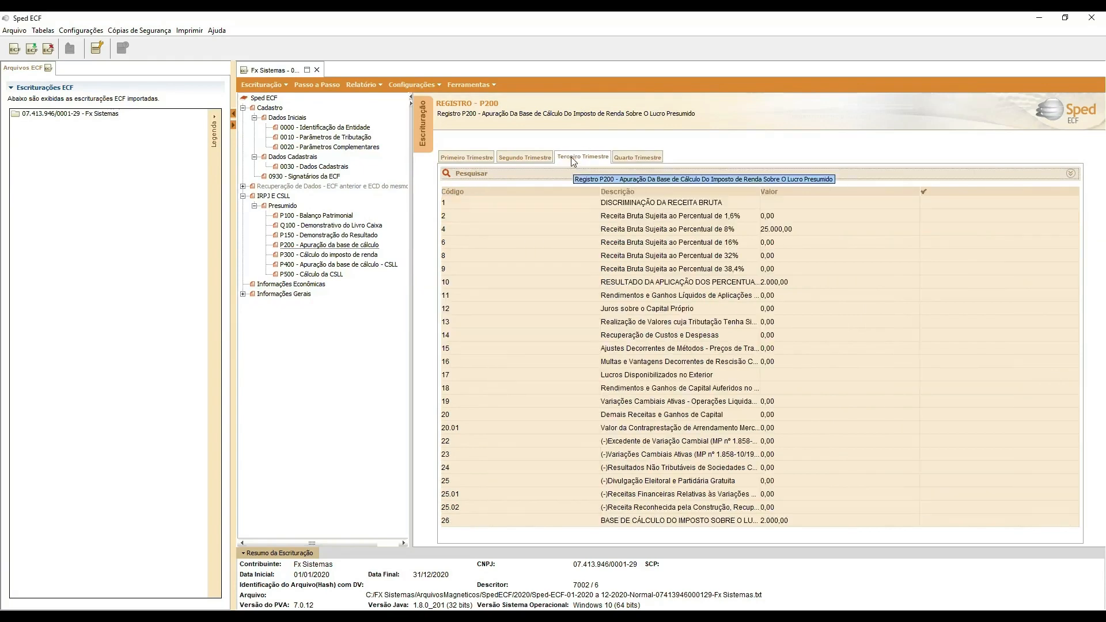
pyautogui.click(525, 157)
pyautogui.click(469, 158)
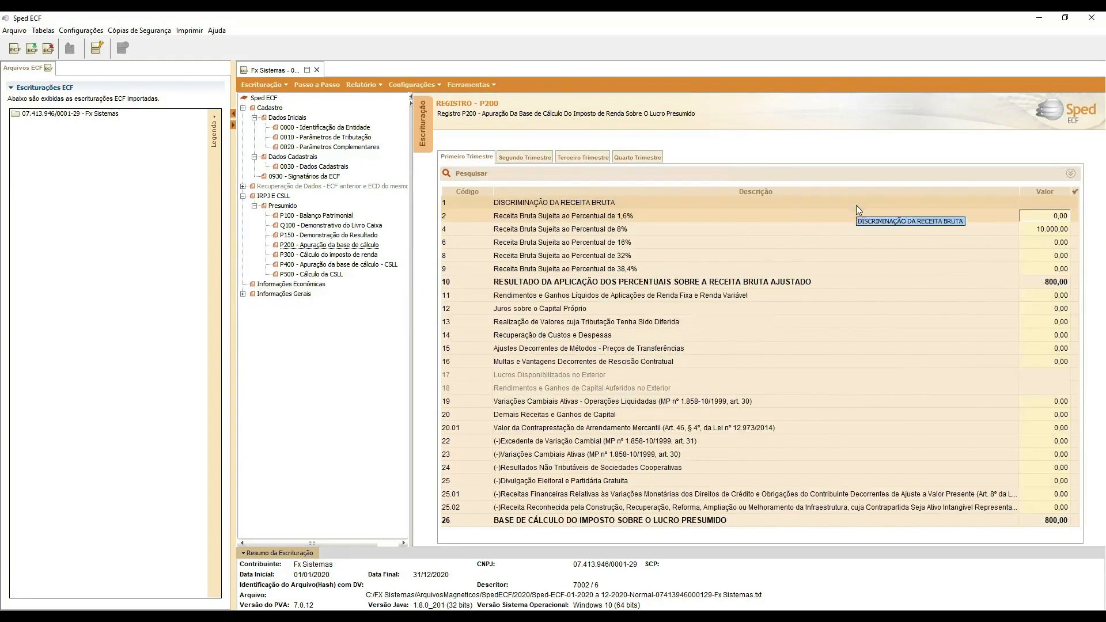
# - Check the first-quarter income tax calculation in P300, the CSLL base in P400 and the CSLL calculation in P500
pyautogui.click(312, 254)
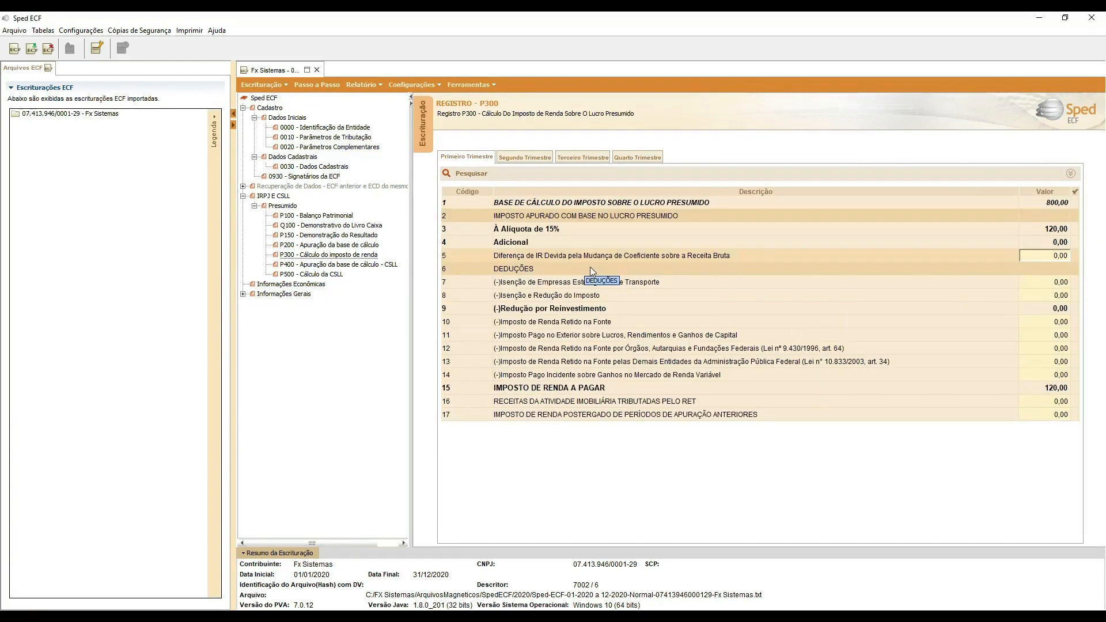
pyautogui.click(337, 264)
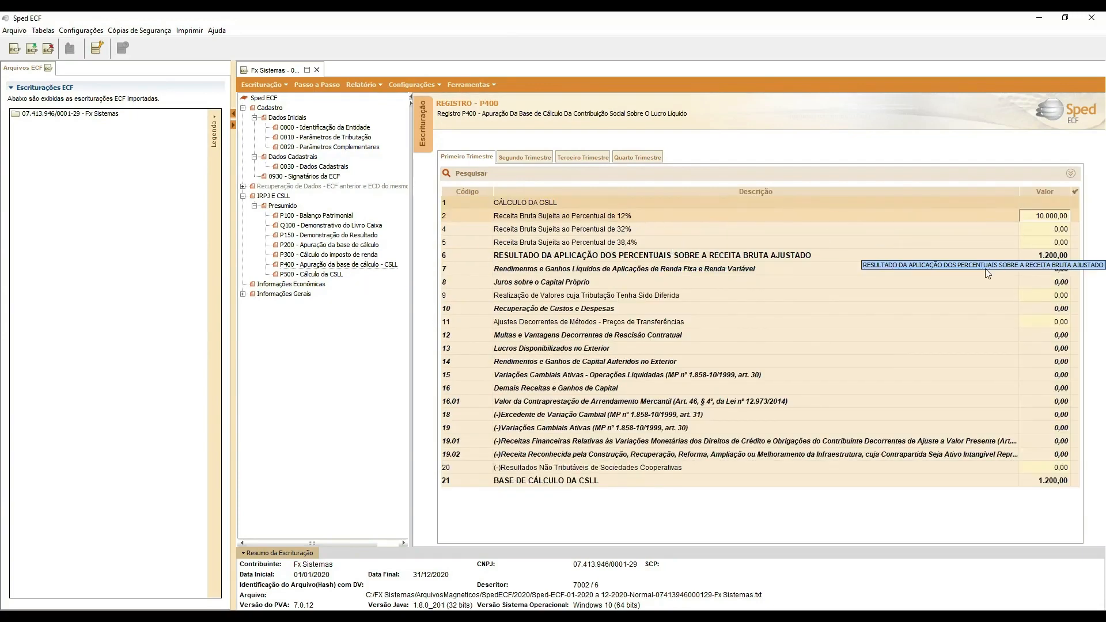
pyautogui.click(315, 275)
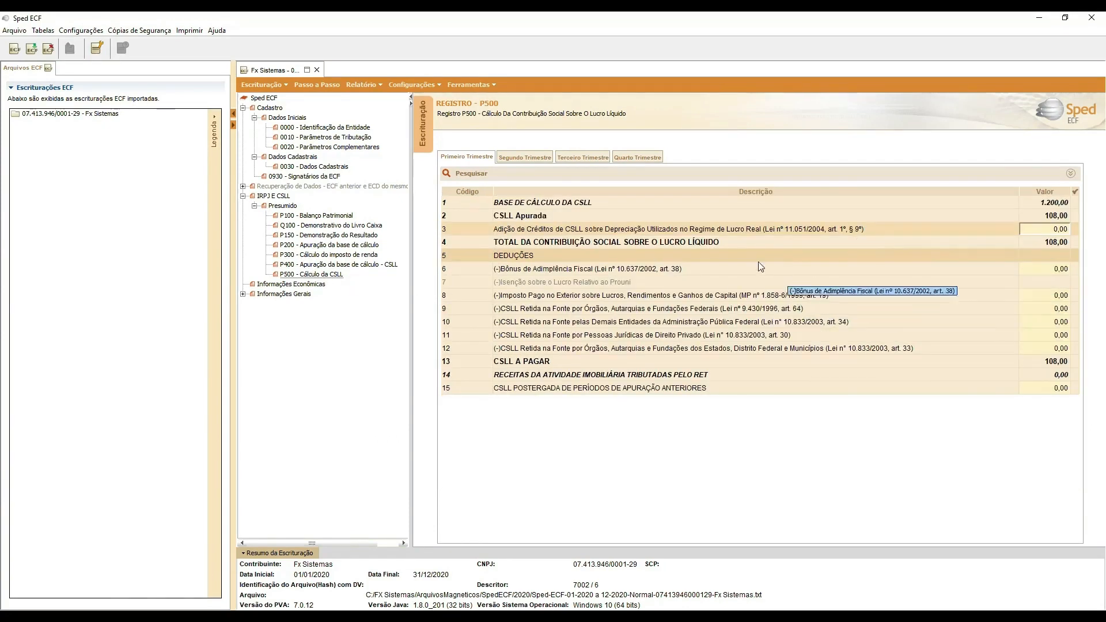
# - Expand Informações Gerais and review registers Y570 - Demonstrativo do Imposto de Renda e CSLL and Y600 - Identificação de Sócios
pyautogui.click(243, 293)
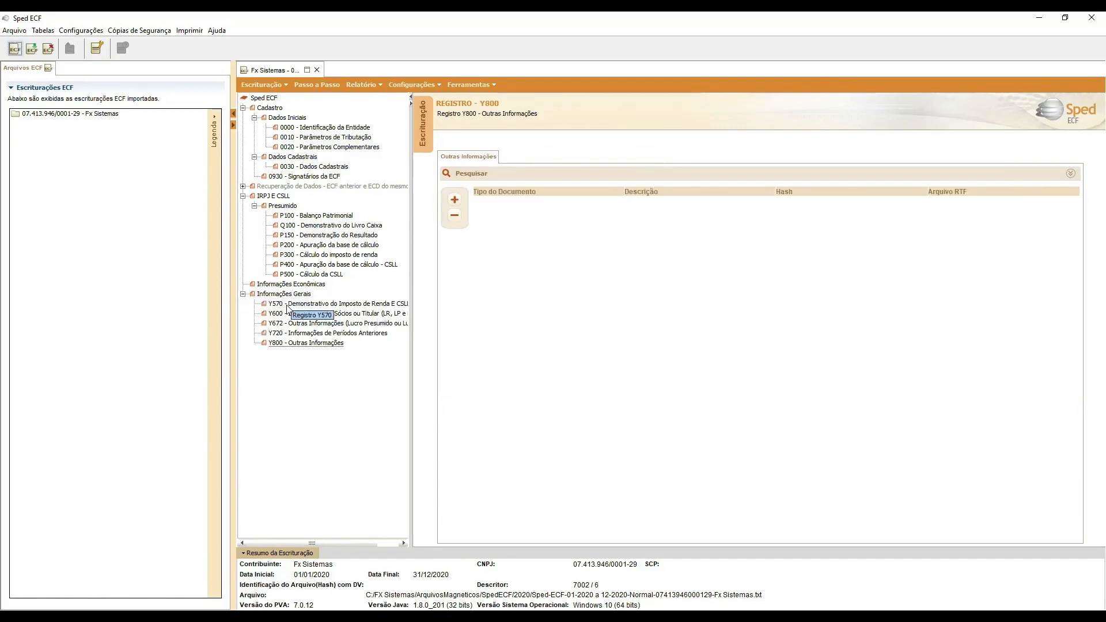
pyautogui.click(300, 304)
pyautogui.click(315, 314)
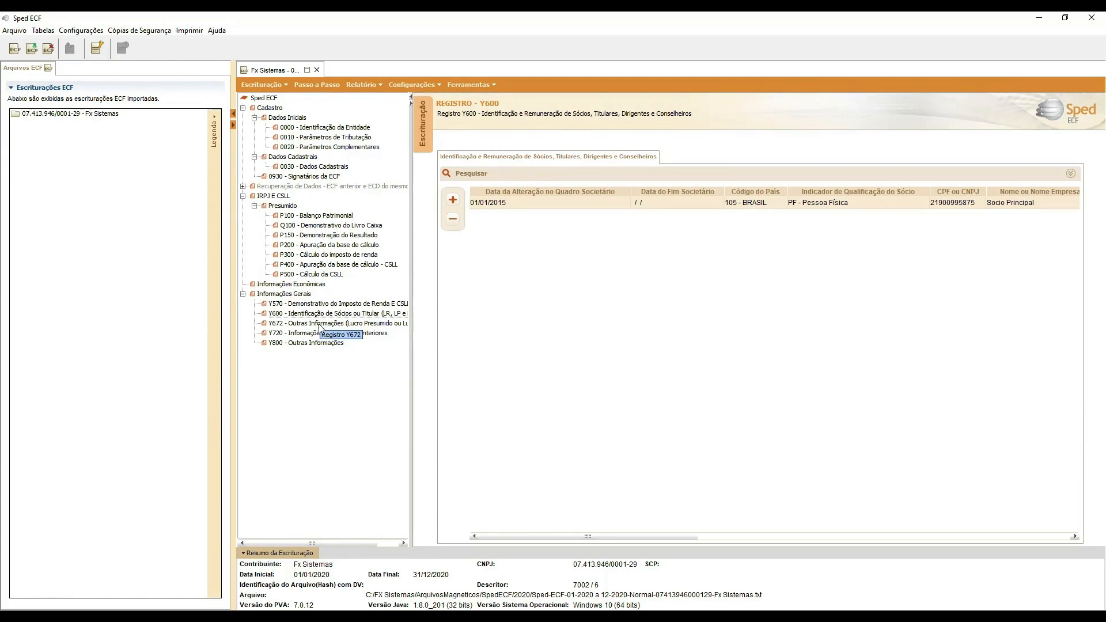
# - Review registers Y672 - Outras Informações, Y720 - Informações de Períodos Anteriores and Y800 - Outras Informações
pyautogui.click(320, 325)
pyautogui.click(320, 334)
pyautogui.click(320, 343)
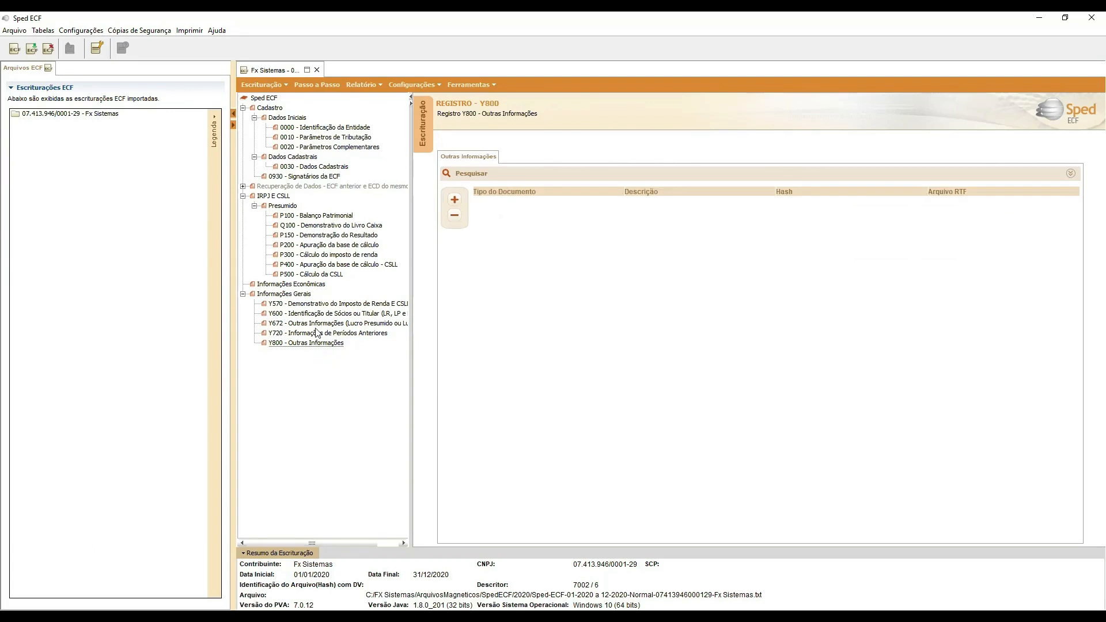
# - Return to the Passo a Passo overview and validate the Fx Sistemas ECF, dismissing the notice
pyautogui.click(305, 85)
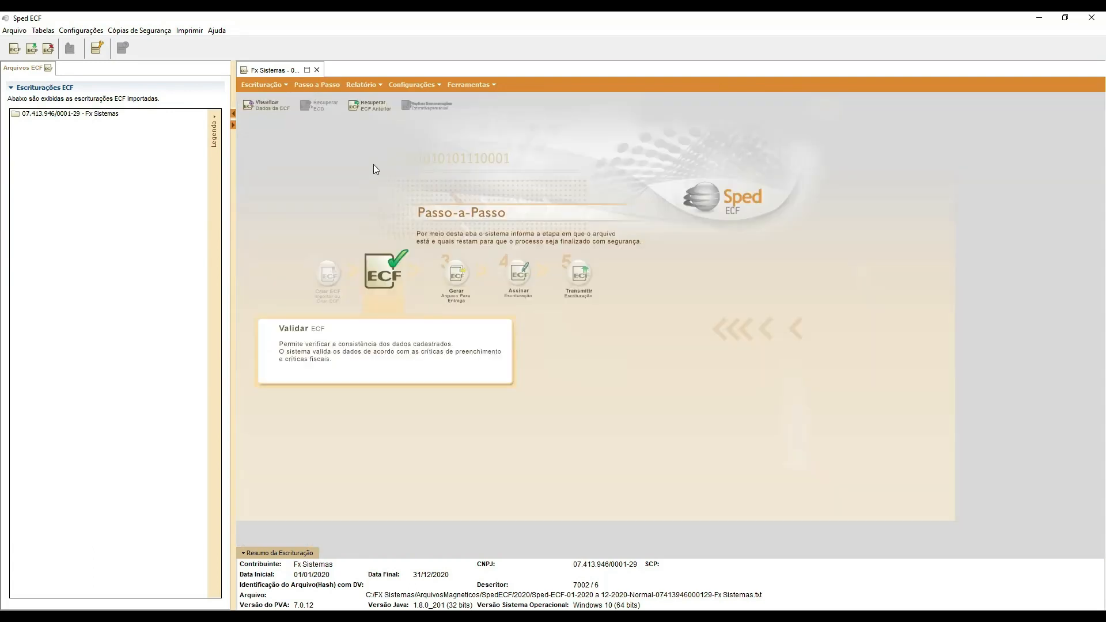
pyautogui.click(386, 277)
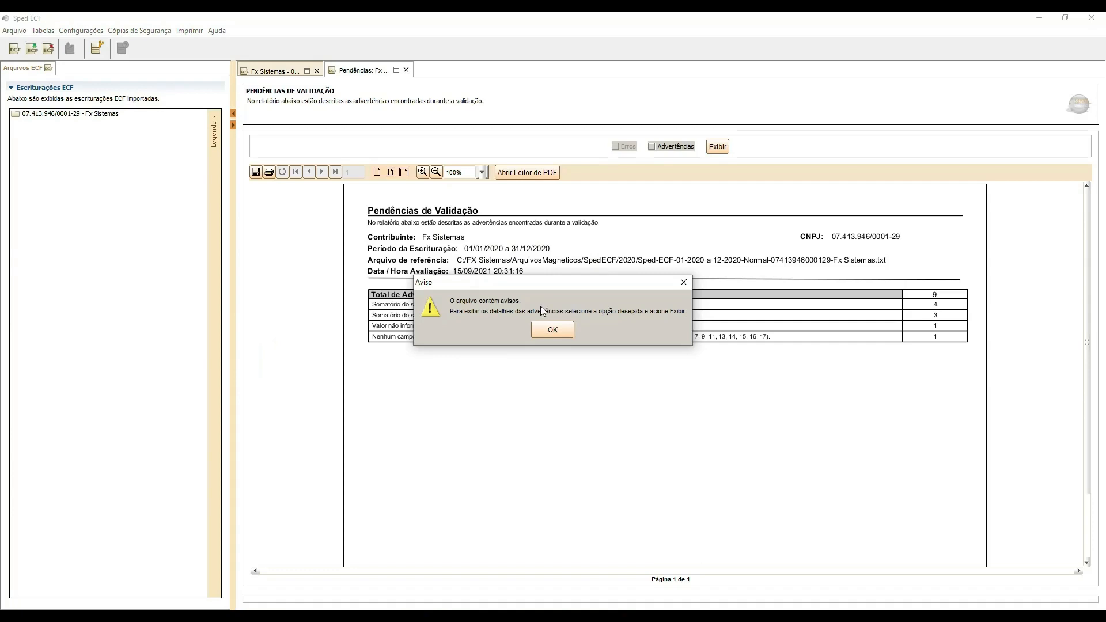
pyautogui.click(552, 331)
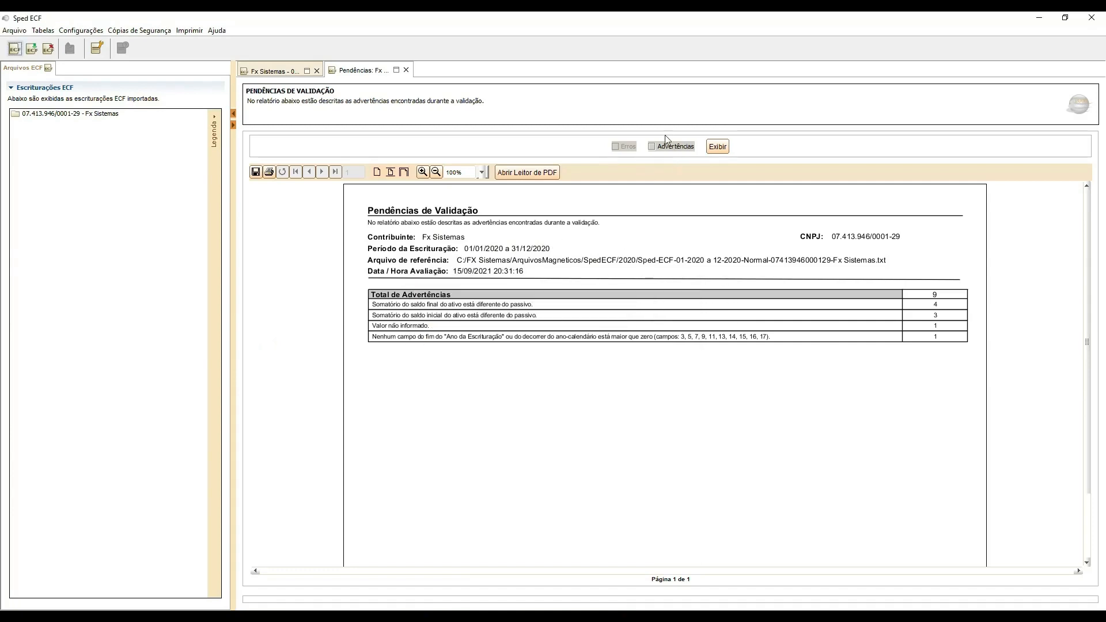
# - Display the detailed Advertências in the Pendências de Validação report and read through both pages
pyautogui.click(652, 147)
pyautogui.click(717, 146)
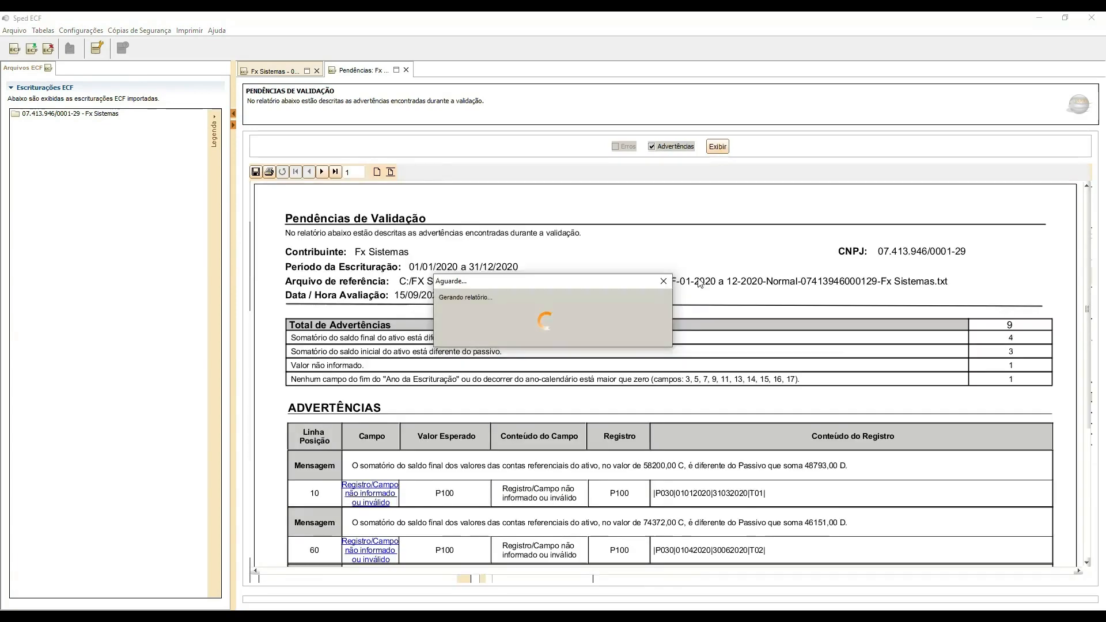
pyautogui.scroll(-5, 620, 341)
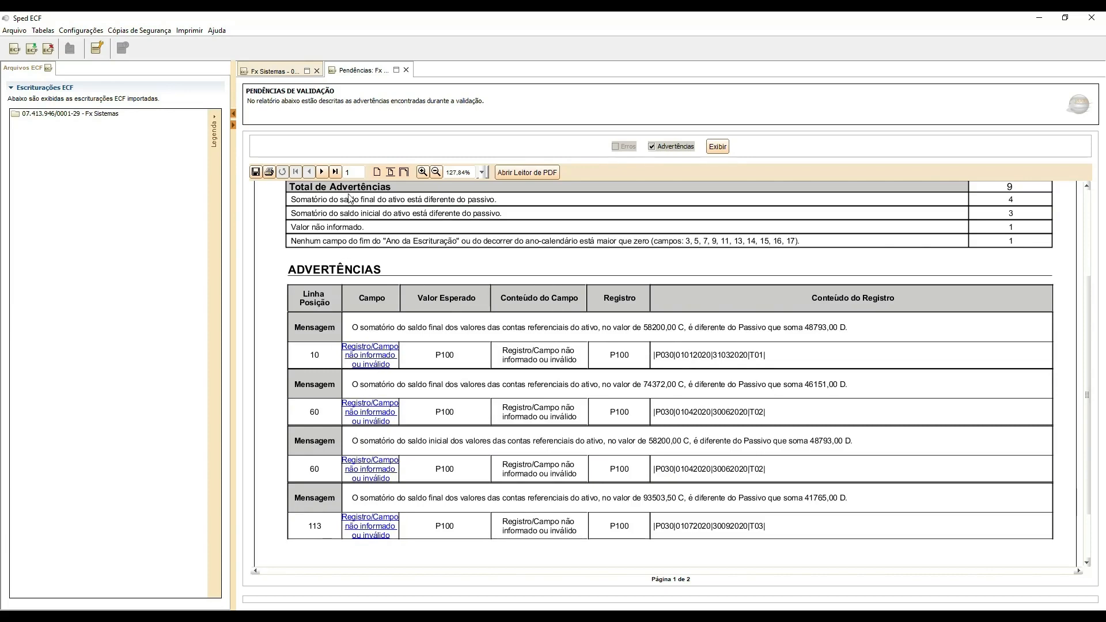
pyautogui.click(322, 172)
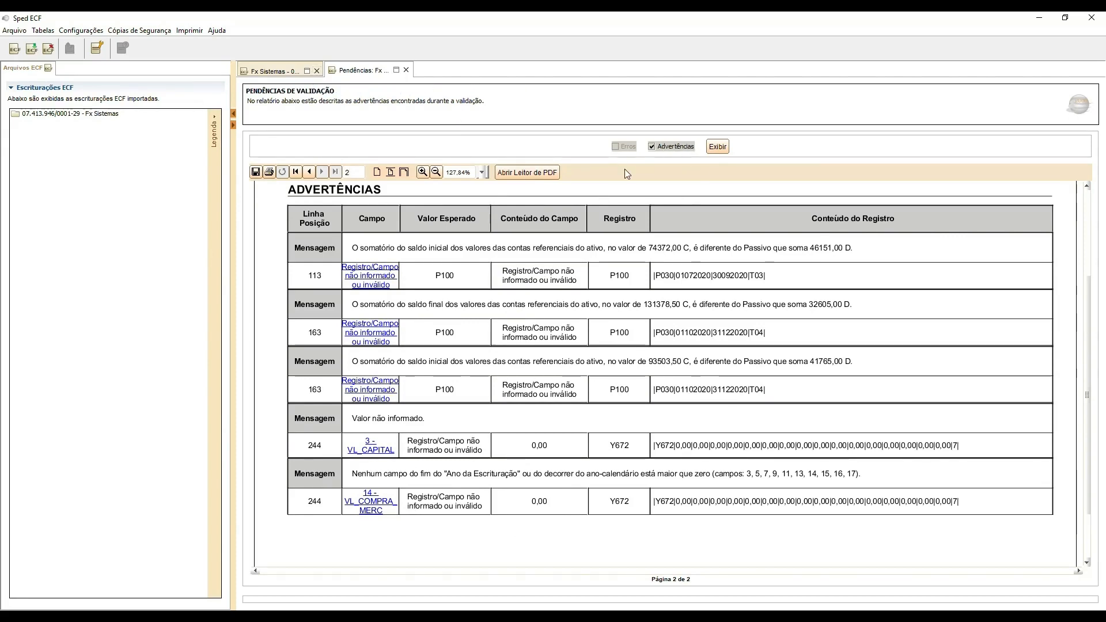
# - Generate the ECF delivery file from the Fx Sistemas bookkeeping, overwriting the existing Sped-ECF text file
pyautogui.click(321, 72)
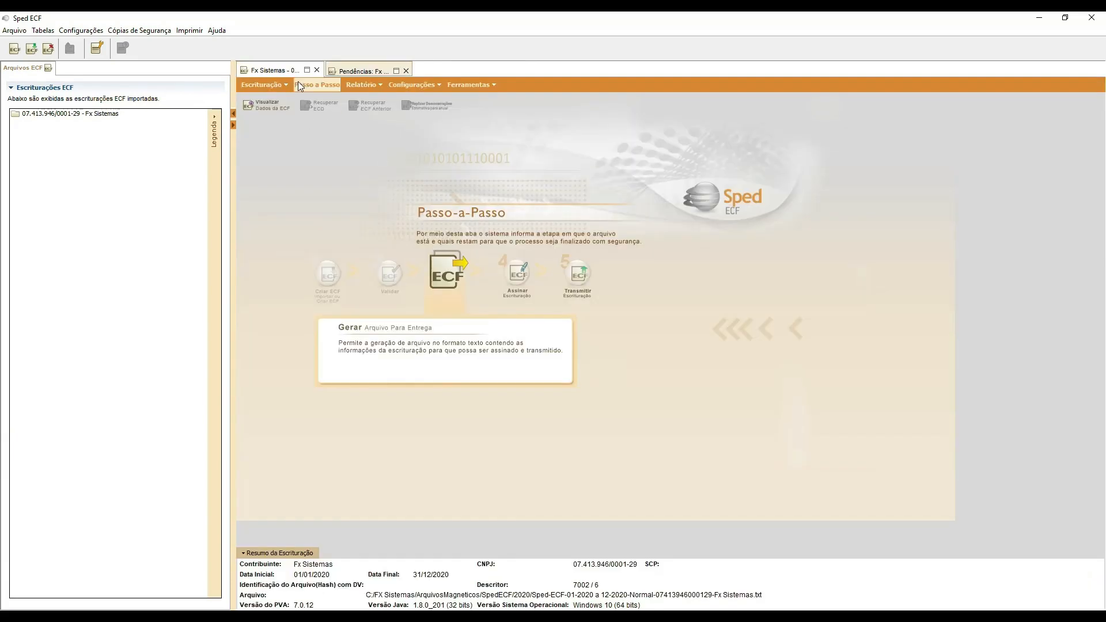
pyautogui.click(443, 271)
pyautogui.click(640, 396)
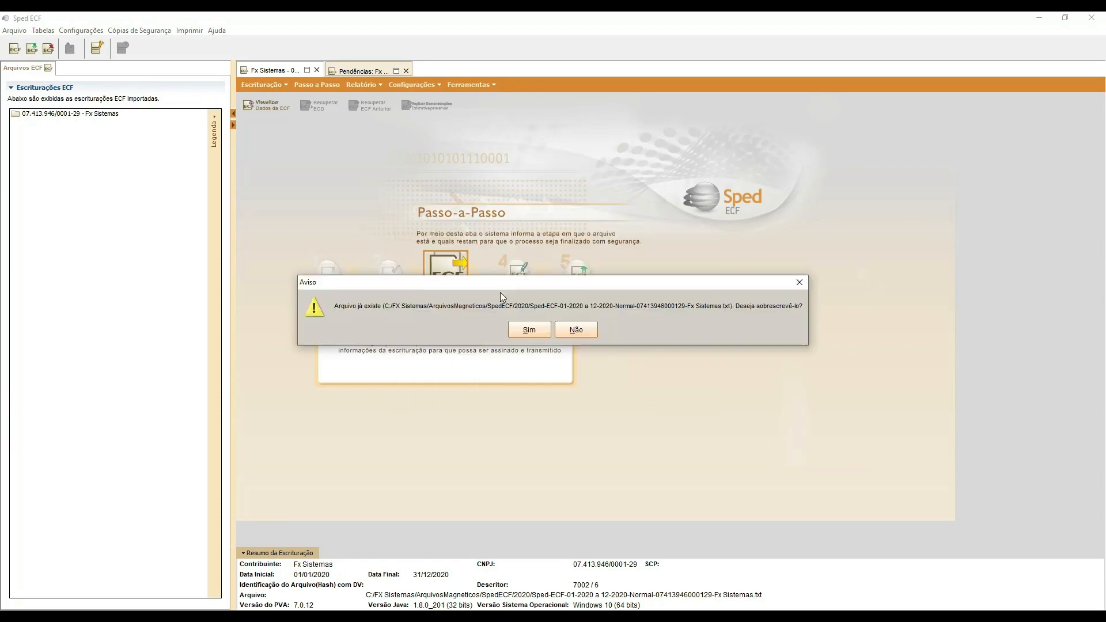
pyautogui.click(518, 329)
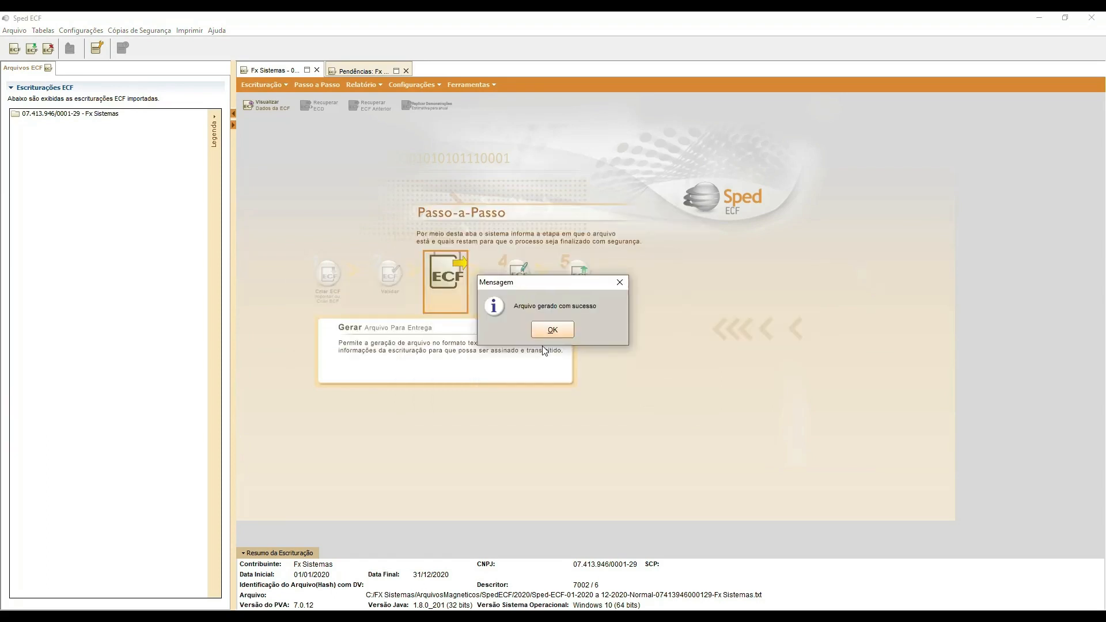
pyautogui.click(551, 330)
# - Start the ECF digital signature, check the Contador and Socio Principal signatory entries, and leave without signing
pyautogui.click(514, 279)
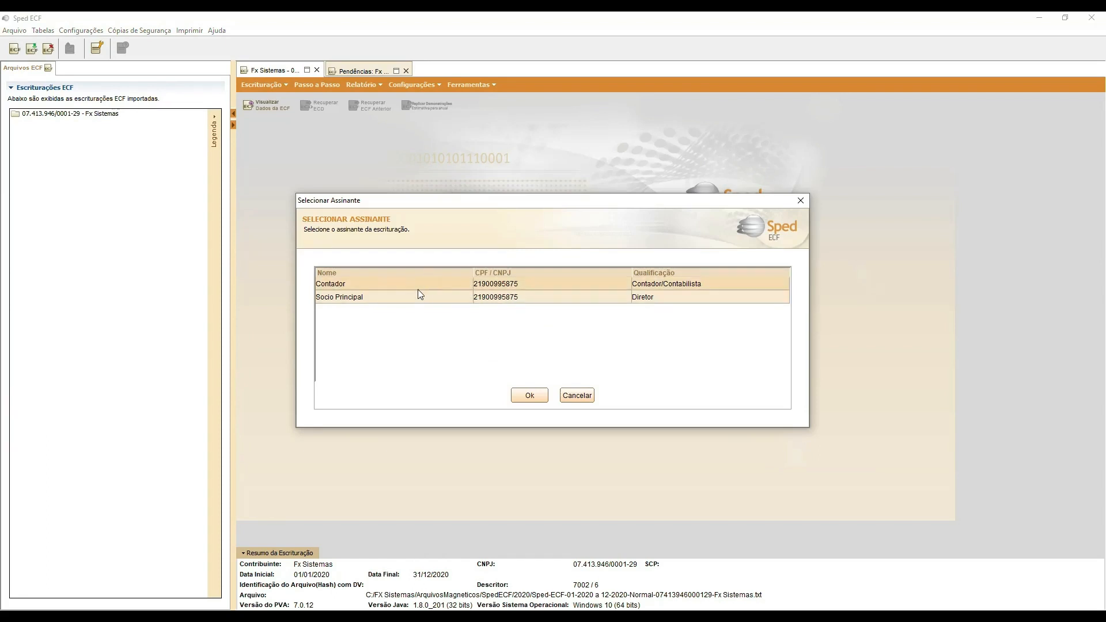
pyautogui.click(415, 293)
pyautogui.click(421, 279)
pyautogui.click(413, 292)
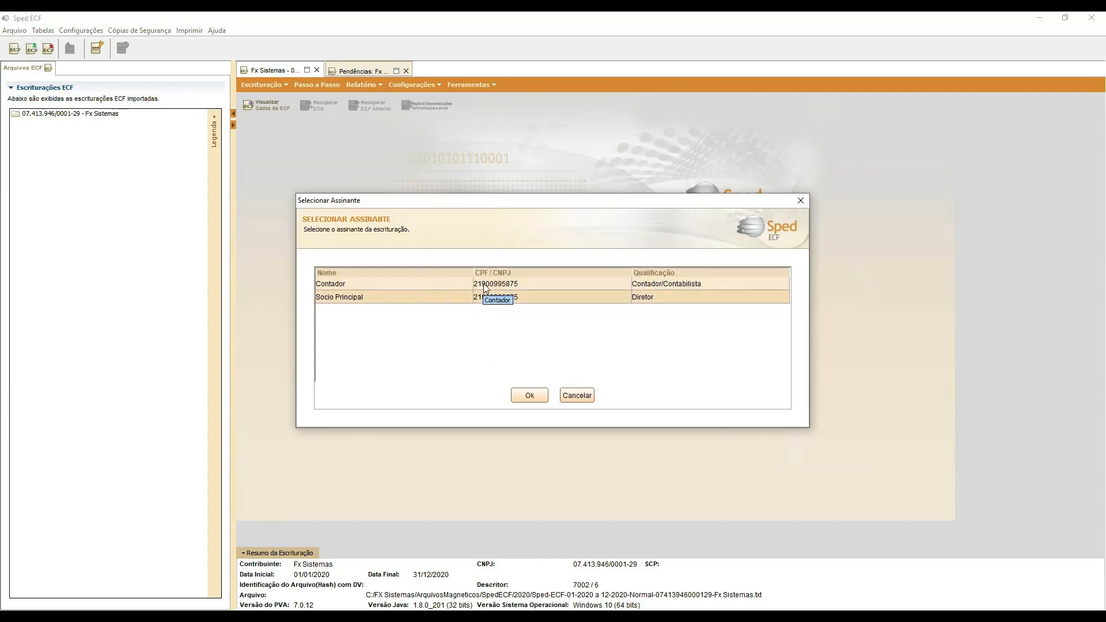
pyautogui.click(583, 399)
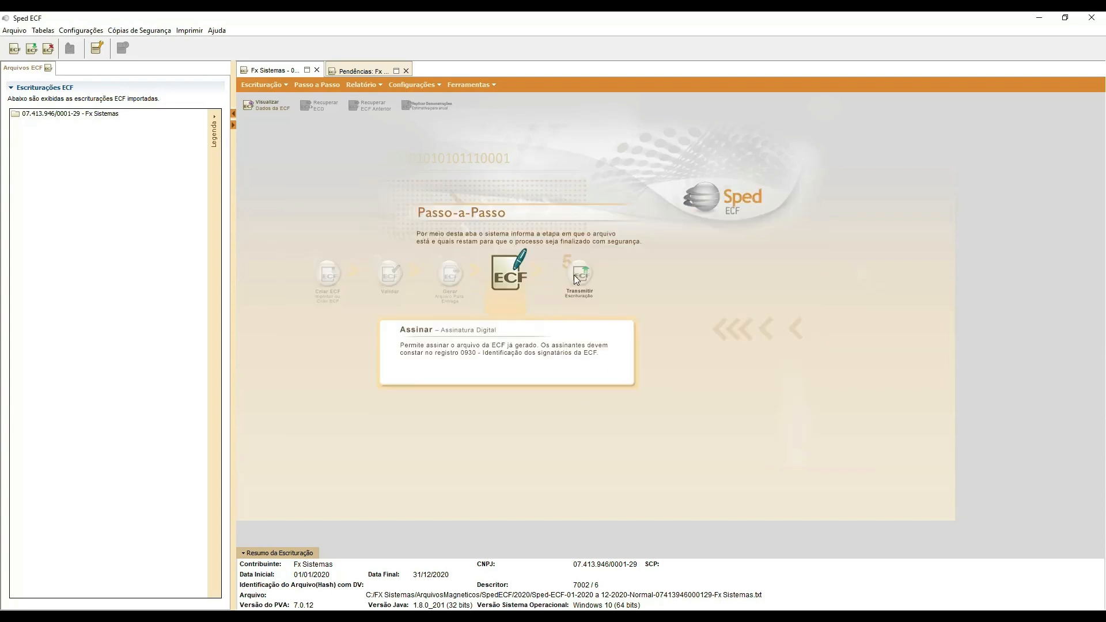